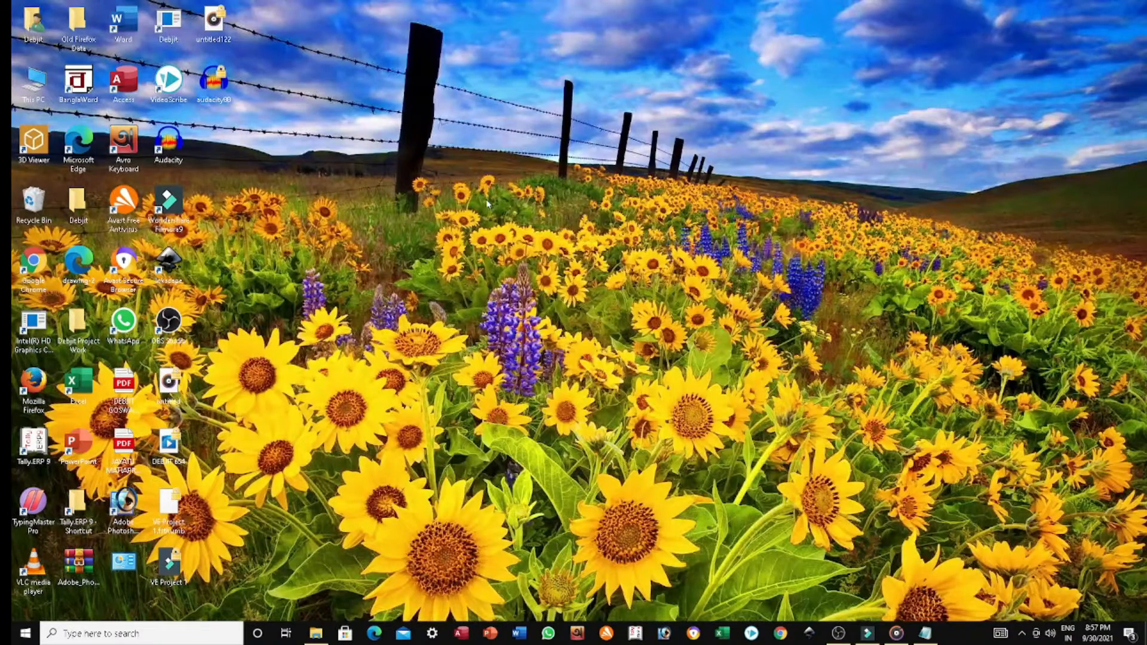
Switch the desktop wallpaper to the next background picture
left_click(555, 296)
right_click(358, 154)
left_click(402, 239)
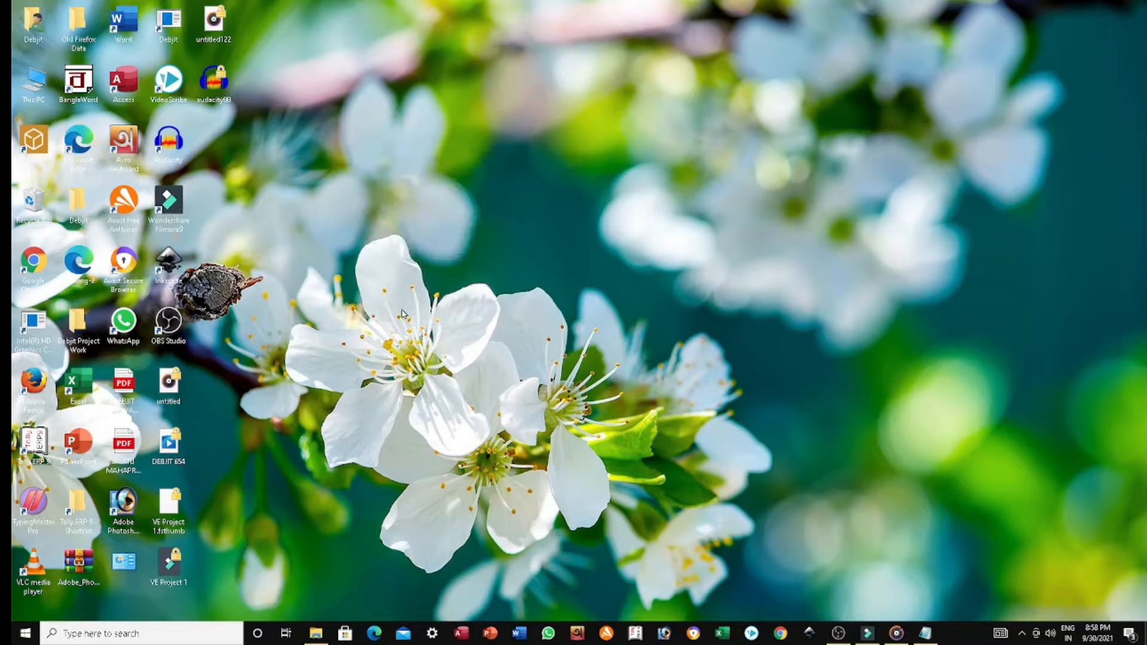
Open Word and create a new blank document
left_click(521, 633)
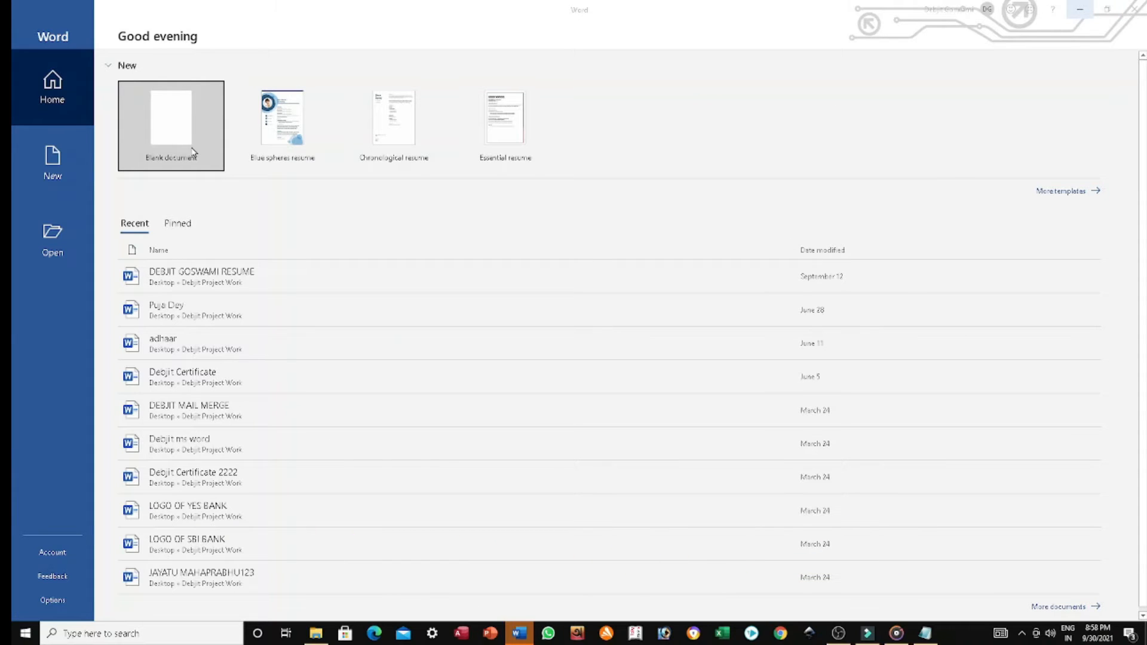
left_click(181, 124)
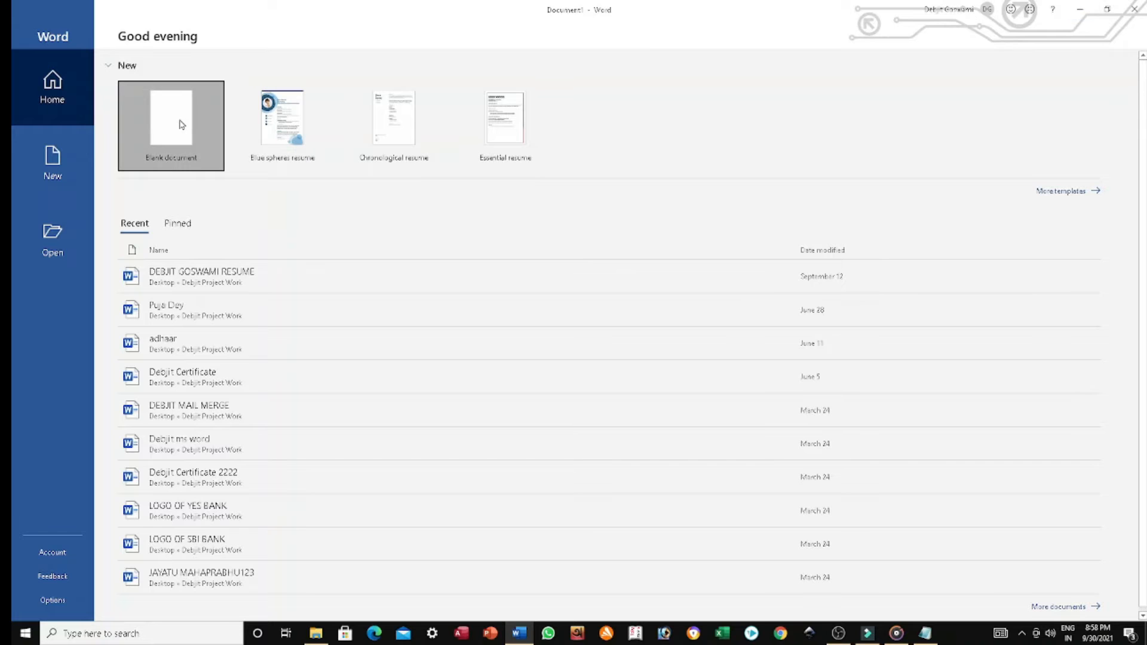
left_click(181, 125)
left_click(1139, 102)
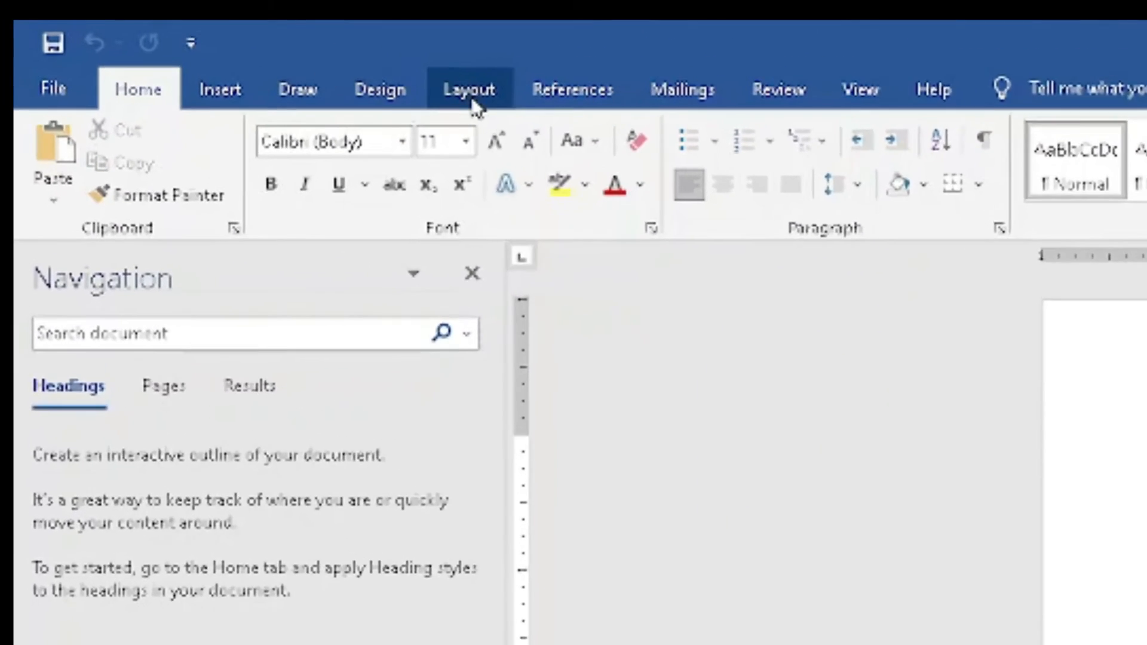
Set the page margins to Narrow (0.5" on all sides) and the paper size to A4
left_click(298, 65)
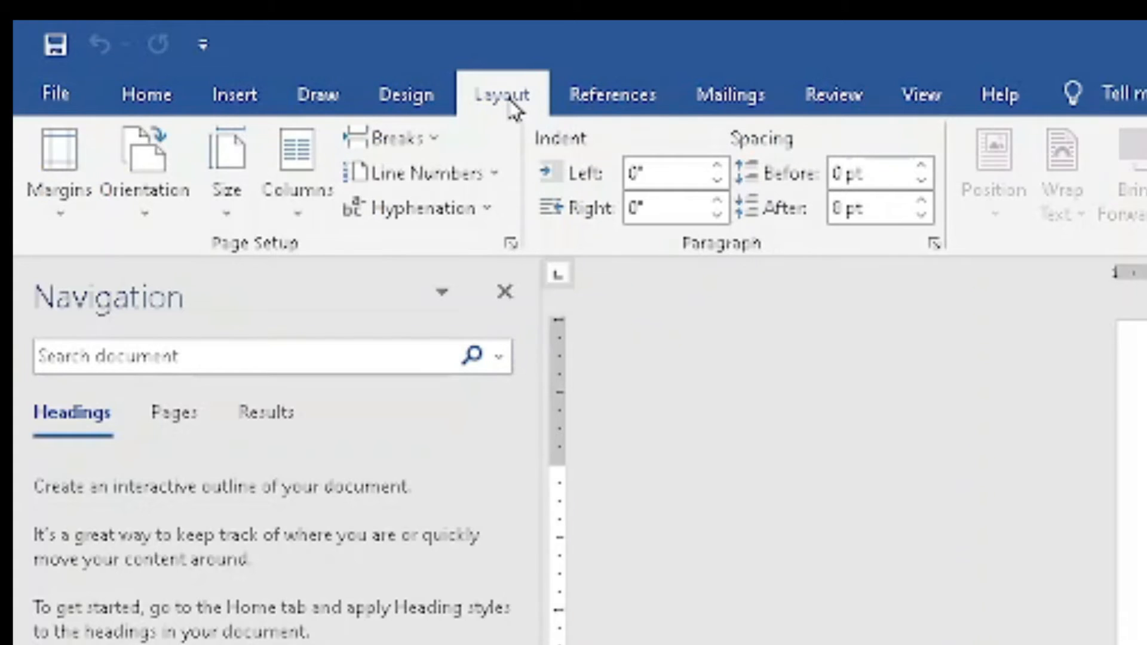
left_click(56, 209)
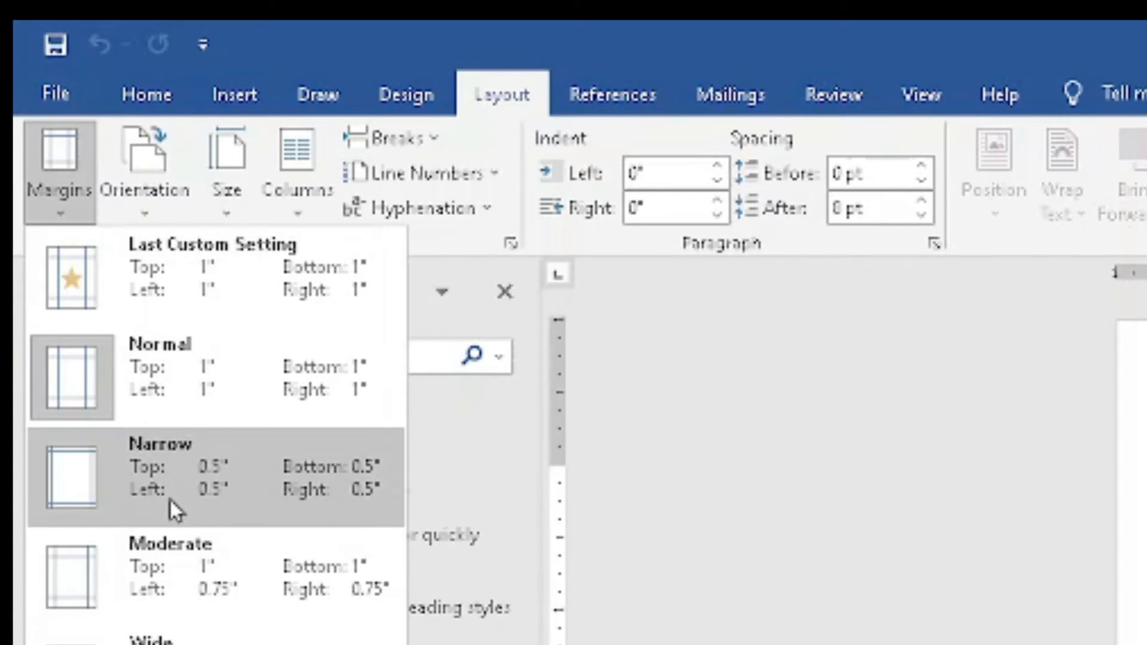
left_click(170, 500)
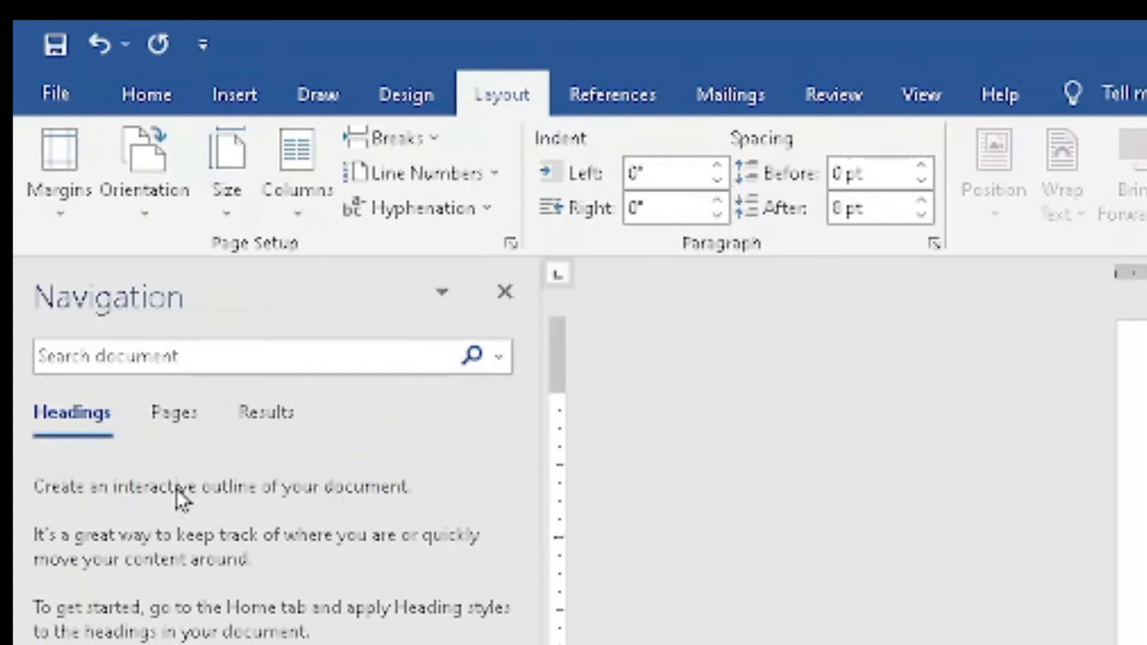
left_click(224, 179)
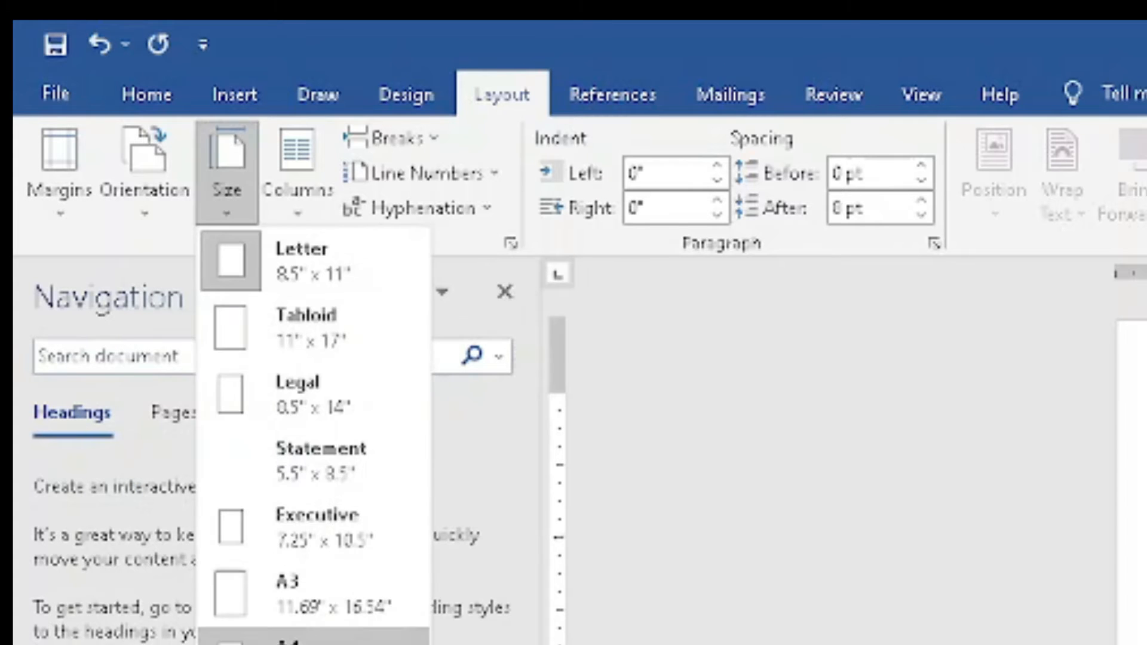
left_click(299, 638)
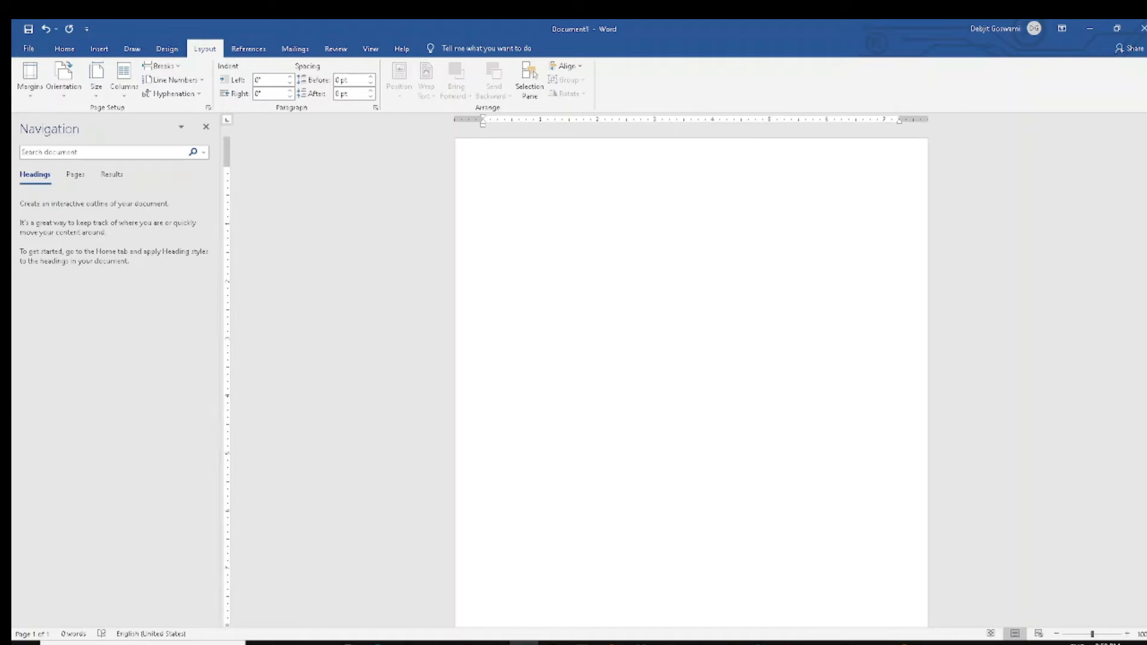
Enter the applicant's full name as the first line of the page and make it bold
type("Rahul Roy")
left_click_drag(527, 177, 256, 174)
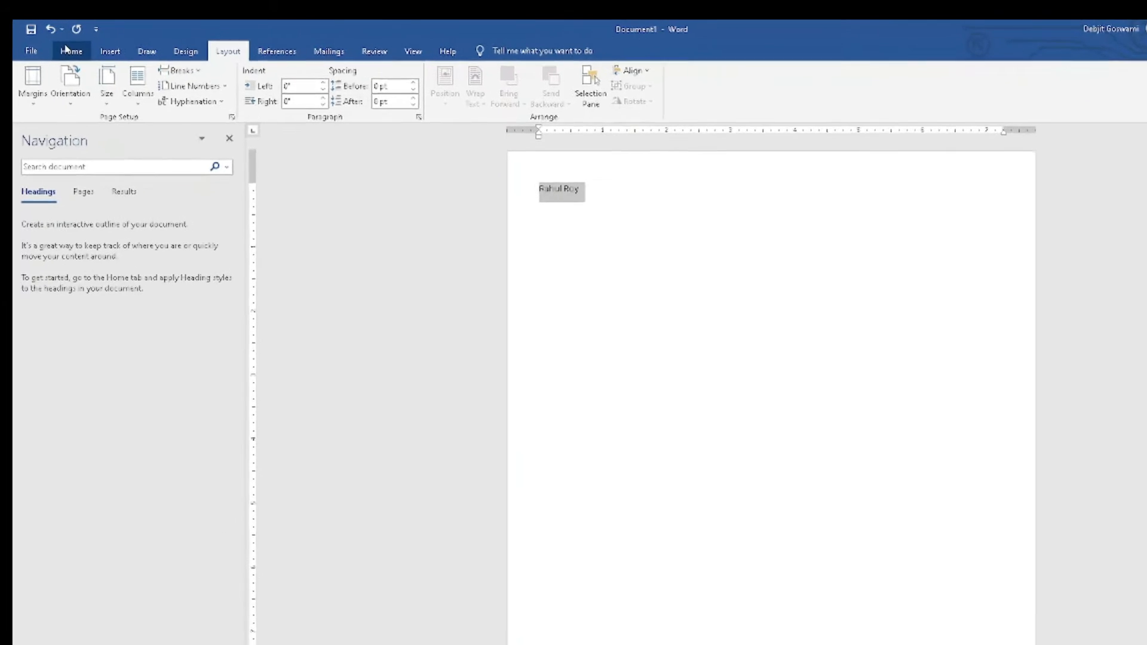
left_click(69, 51)
left_click(135, 95)
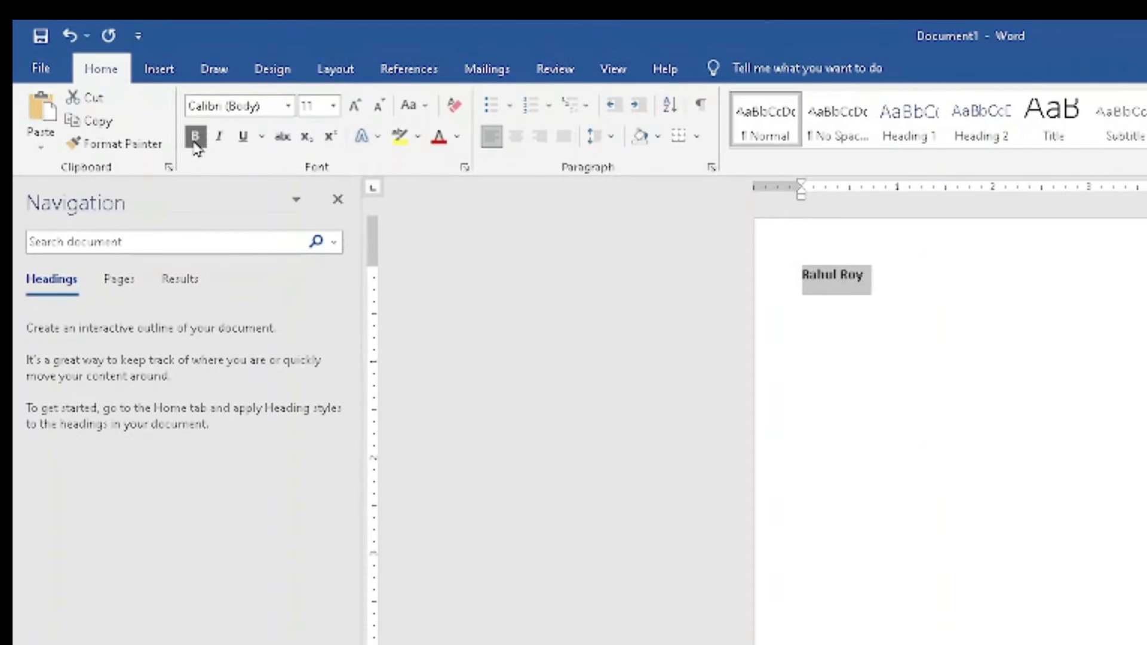
Enlarge the applicant's name to font size 48 and set its font to Bahnschrift SemiBold
left_click(359, 115)
left_click(359, 114)
left_click(359, 115)
left_click(359, 115)
left_click(359, 115)
left_click(359, 114)
left_click(358, 115)
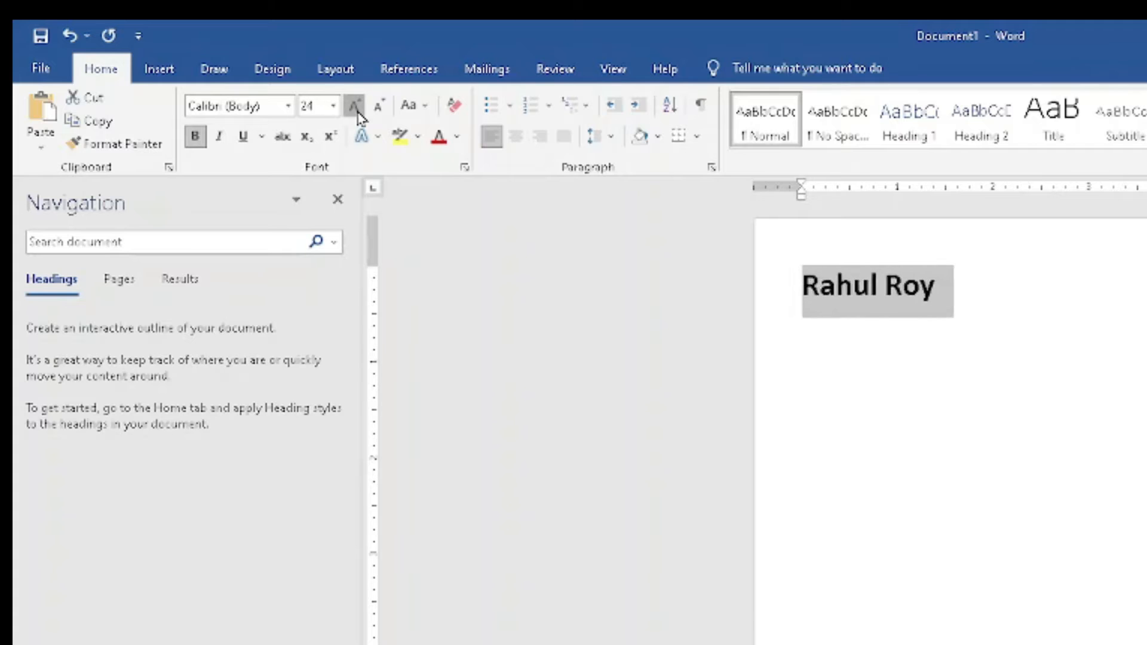
left_click(359, 115)
left_click(358, 115)
left_click(359, 115)
left_click(359, 115)
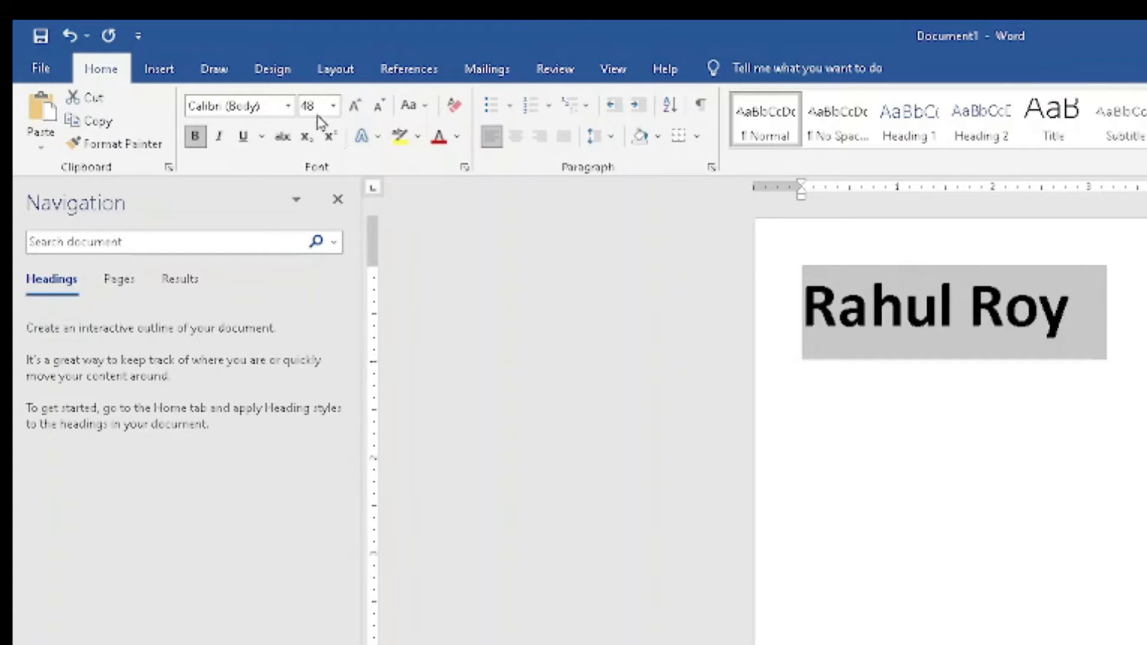
left_click(288, 106)
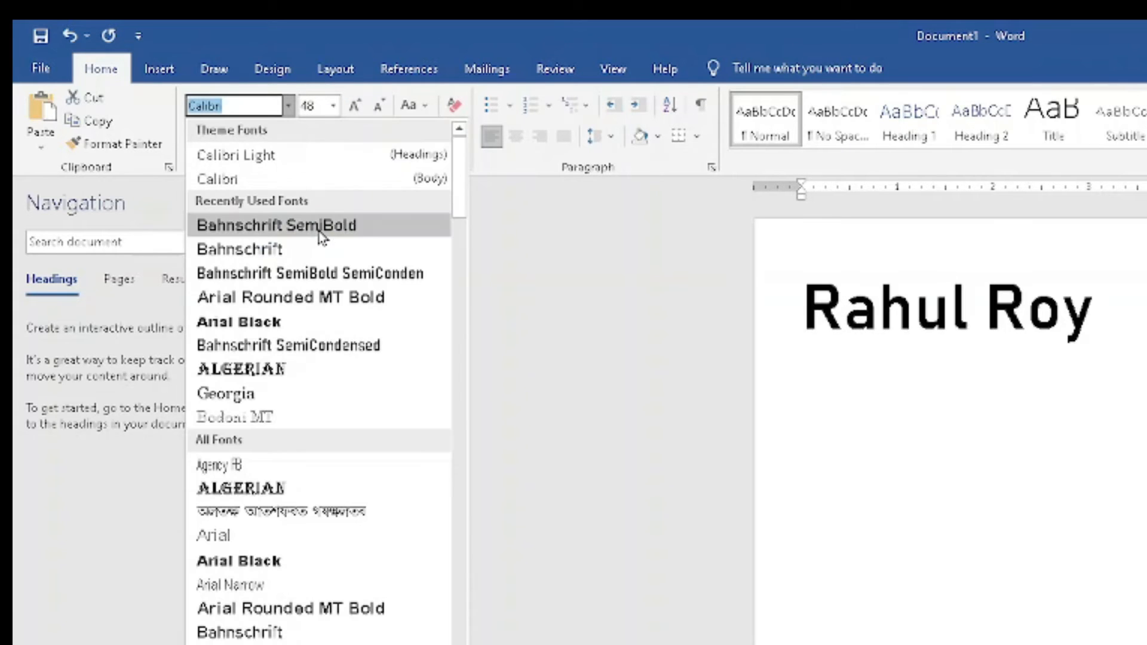
left_click(321, 237)
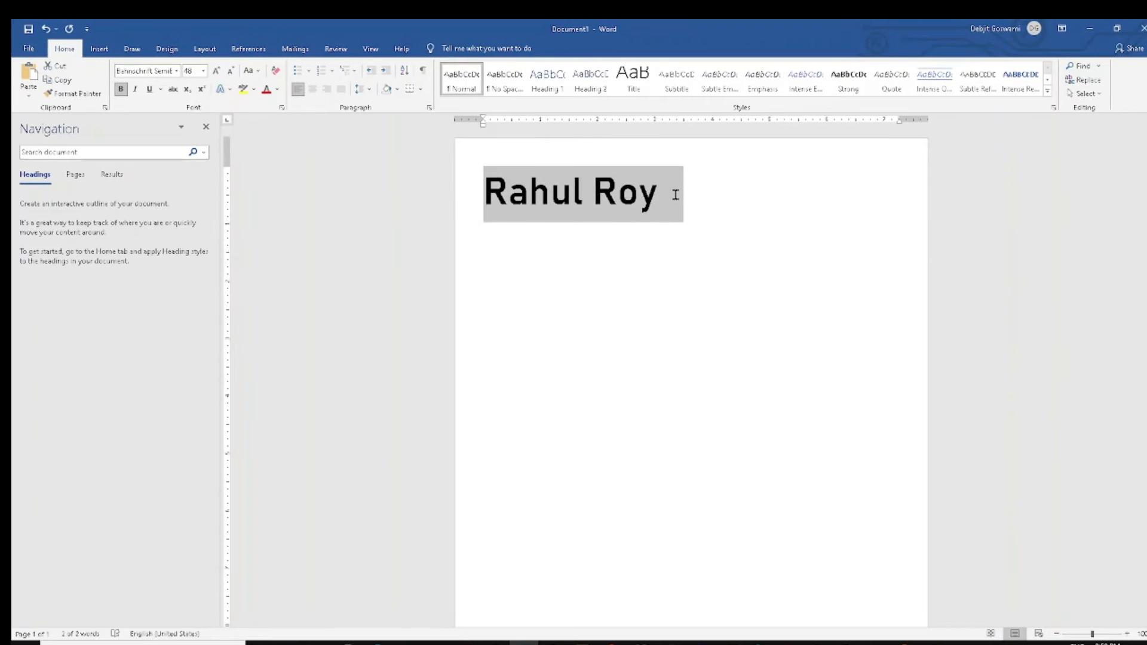
Start a new line below the name at font size 22 and paste in the address, mobile number and e-mail lines
left_click(675, 195)
key("Return")
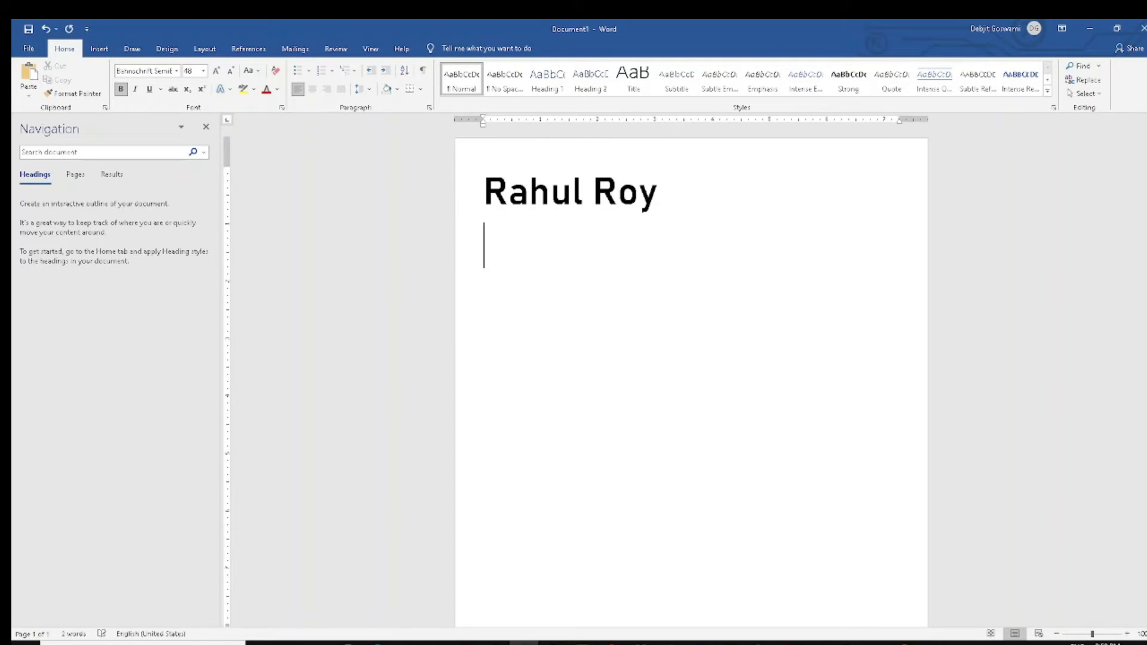
left_click(203, 70)
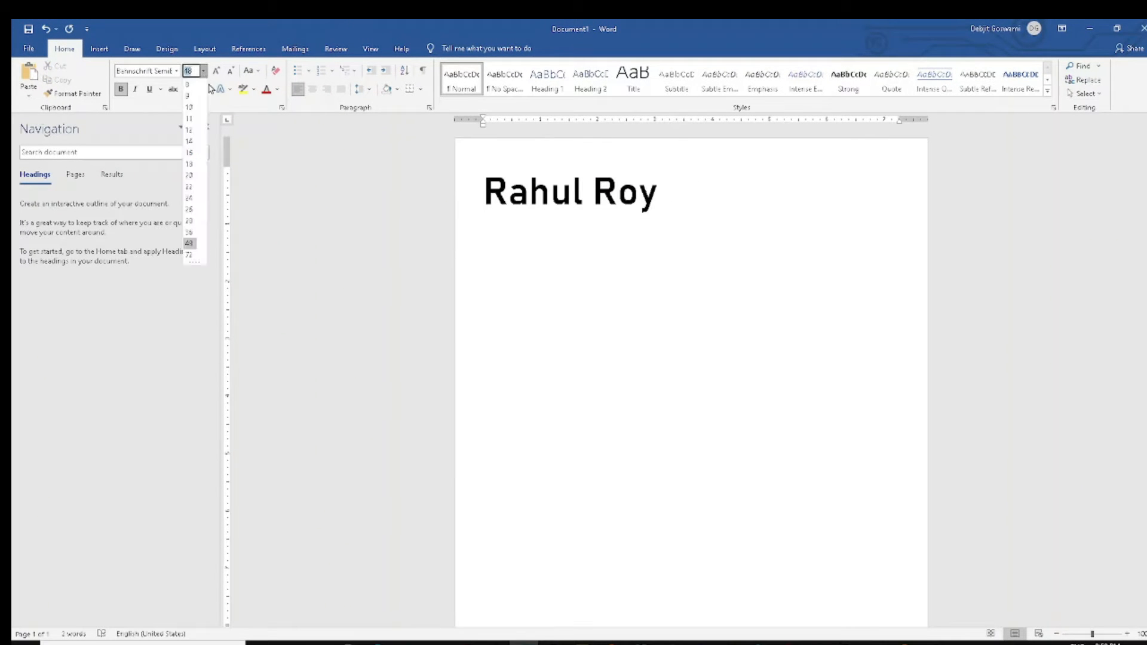
left_click(195, 185)
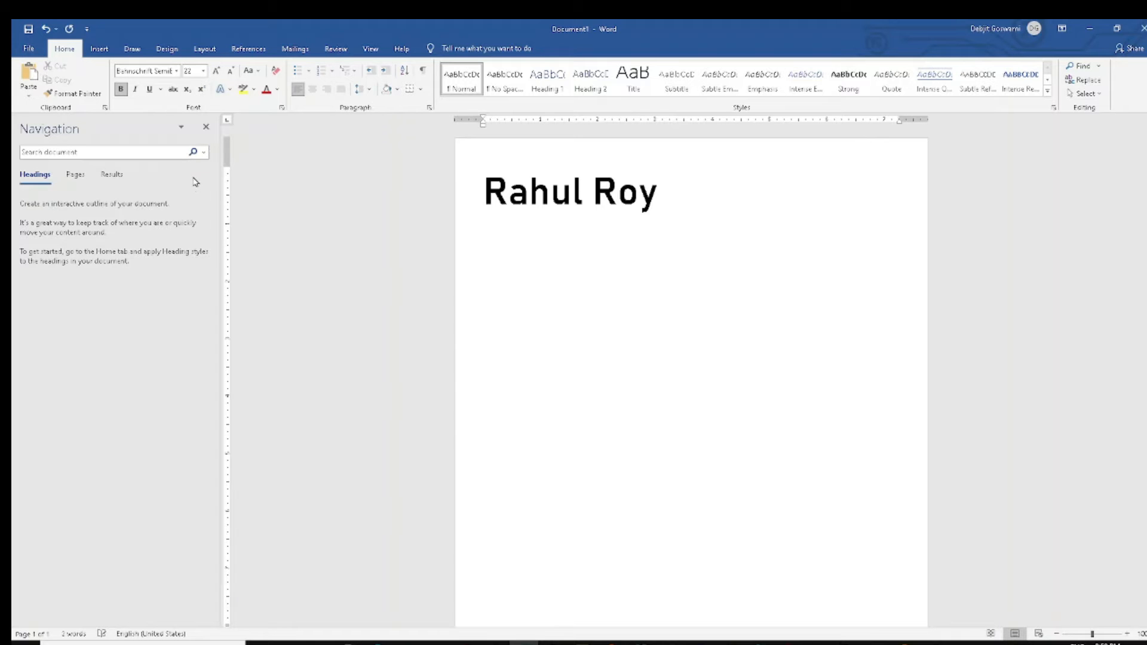
key("ctrl+v")
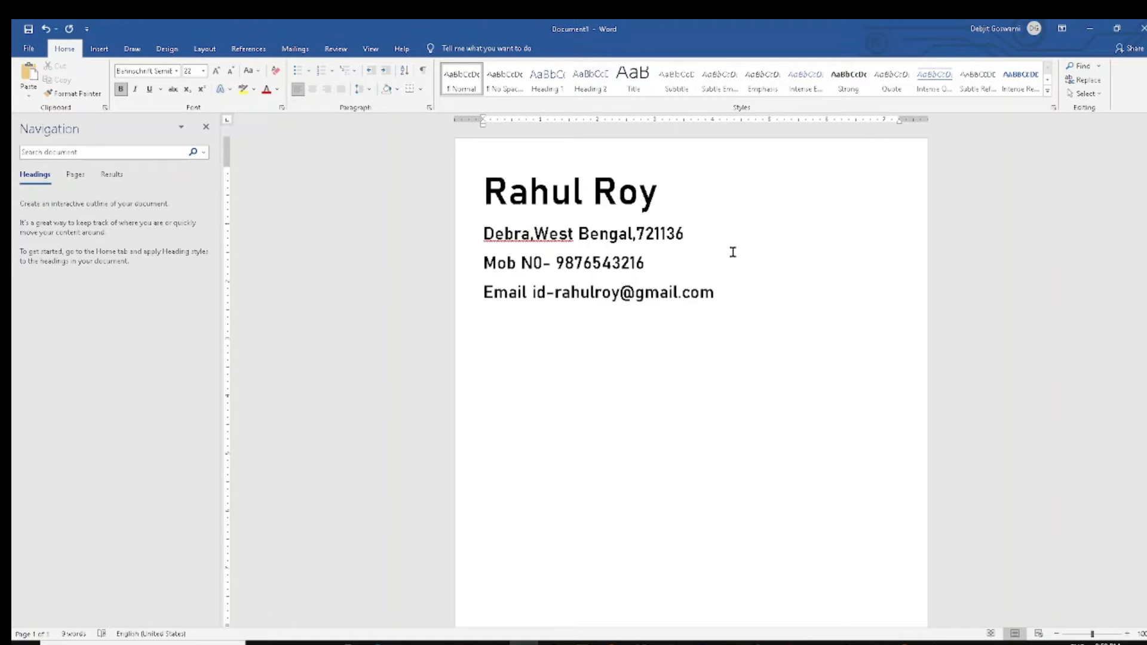
left_click_drag(485, 263, 654, 266)
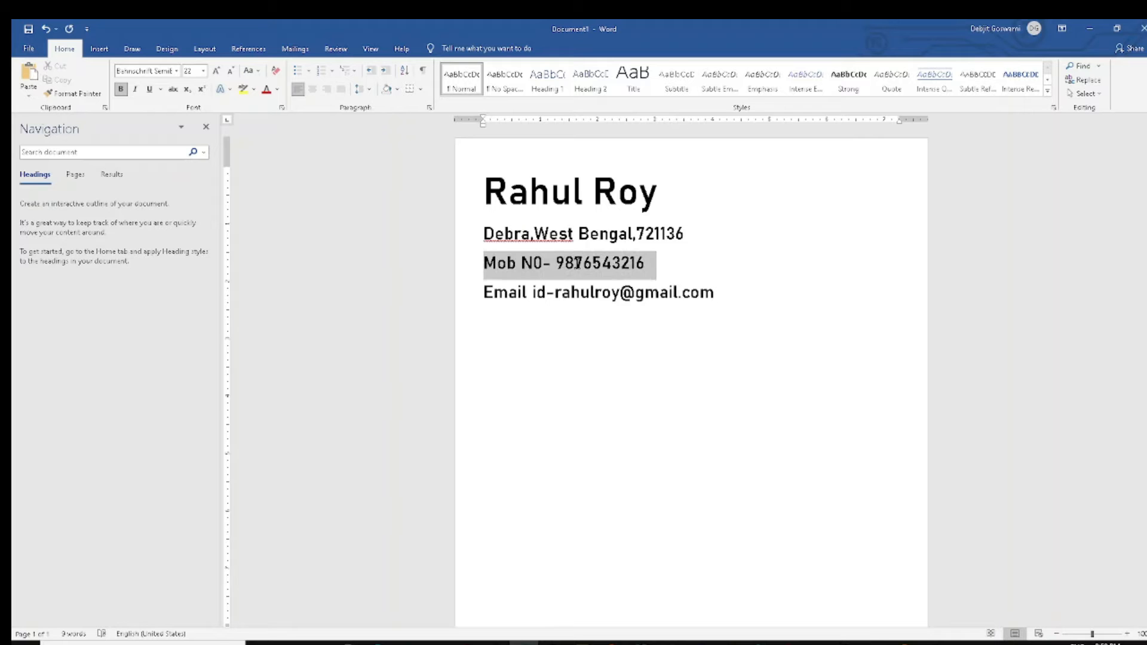
left_click_drag(724, 295, 484, 294)
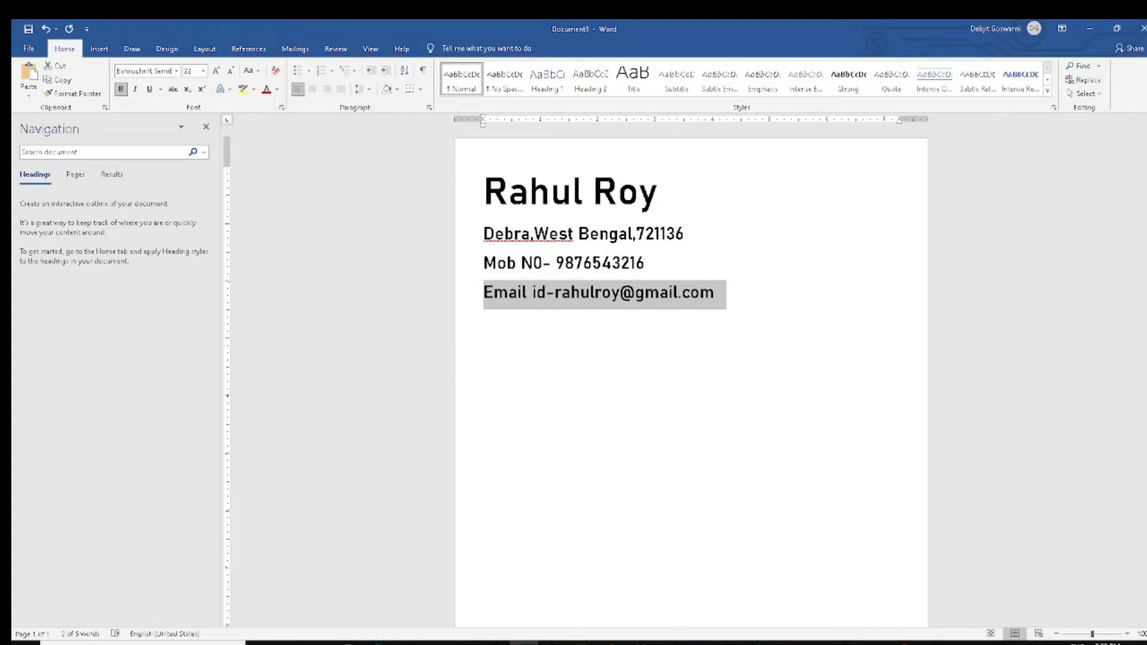
left_click(739, 308)
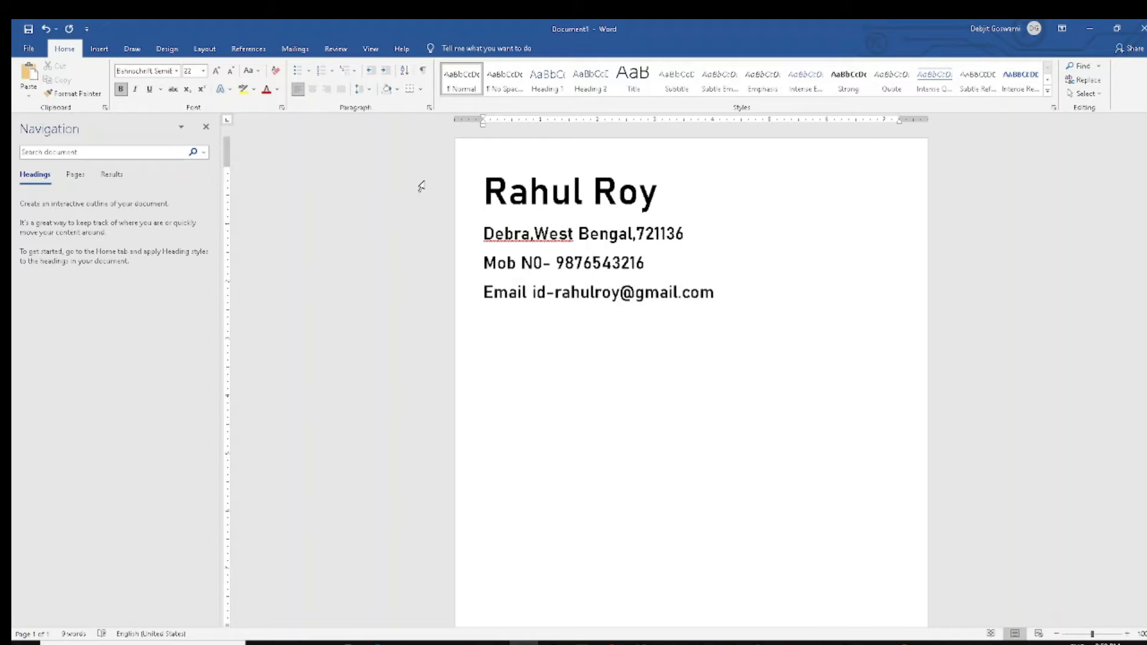
left_click_drag(715, 293, 484, 233)
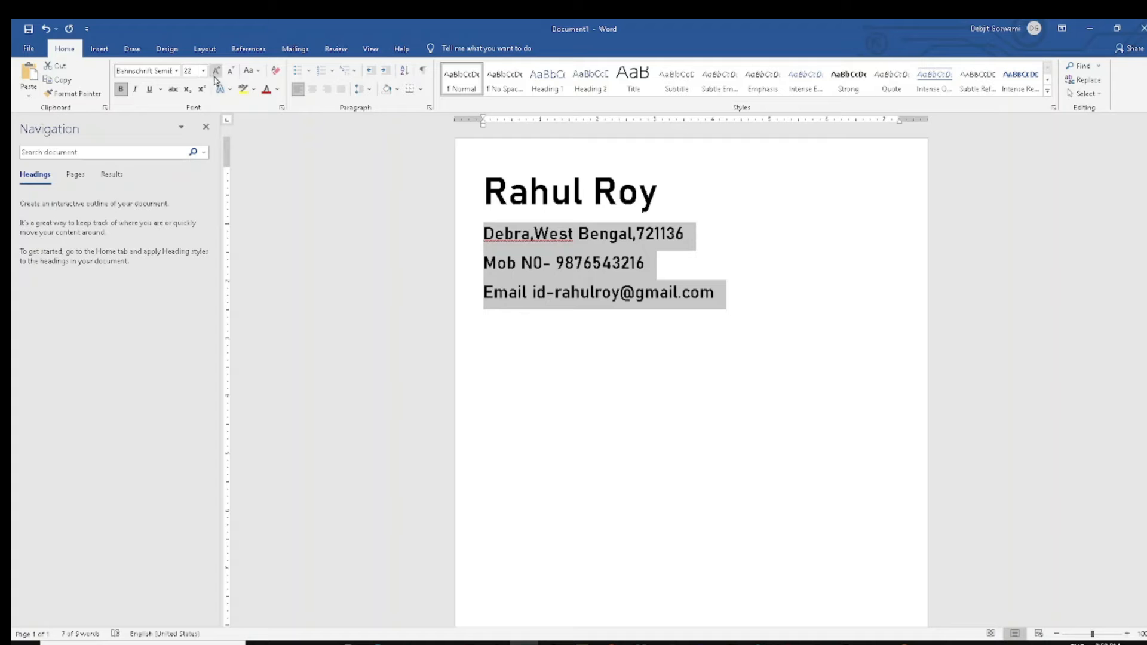
left_click(744, 309)
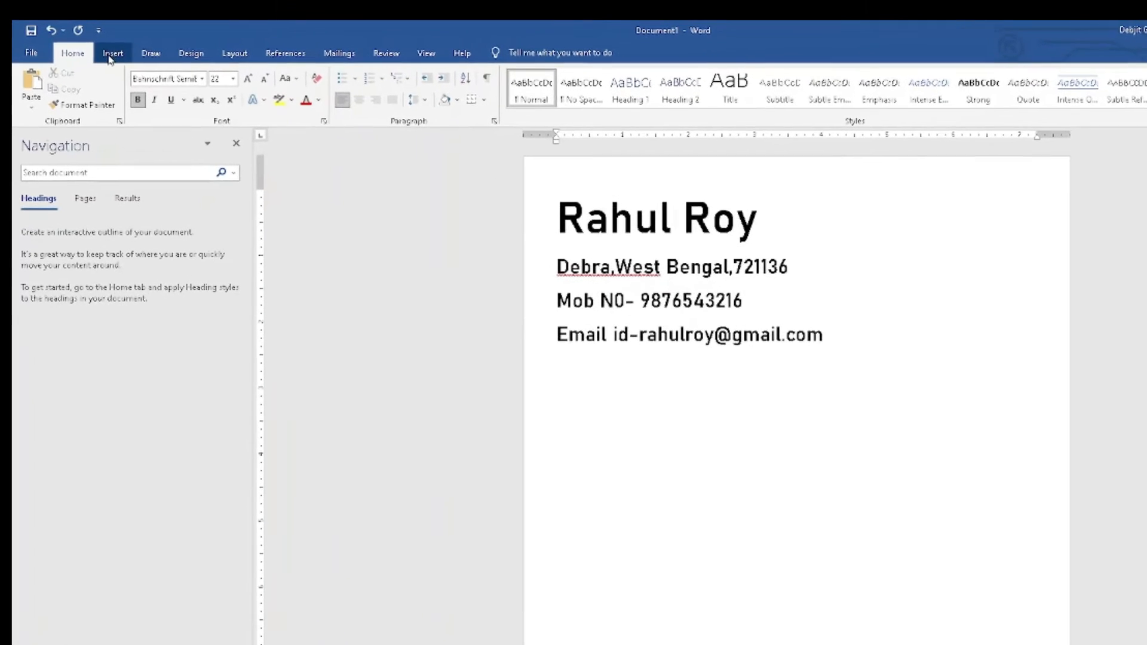
Draw a straight horizontal line shape under the e-mail line, spanning the text width of the page
left_click(105, 50)
left_click(185, 88)
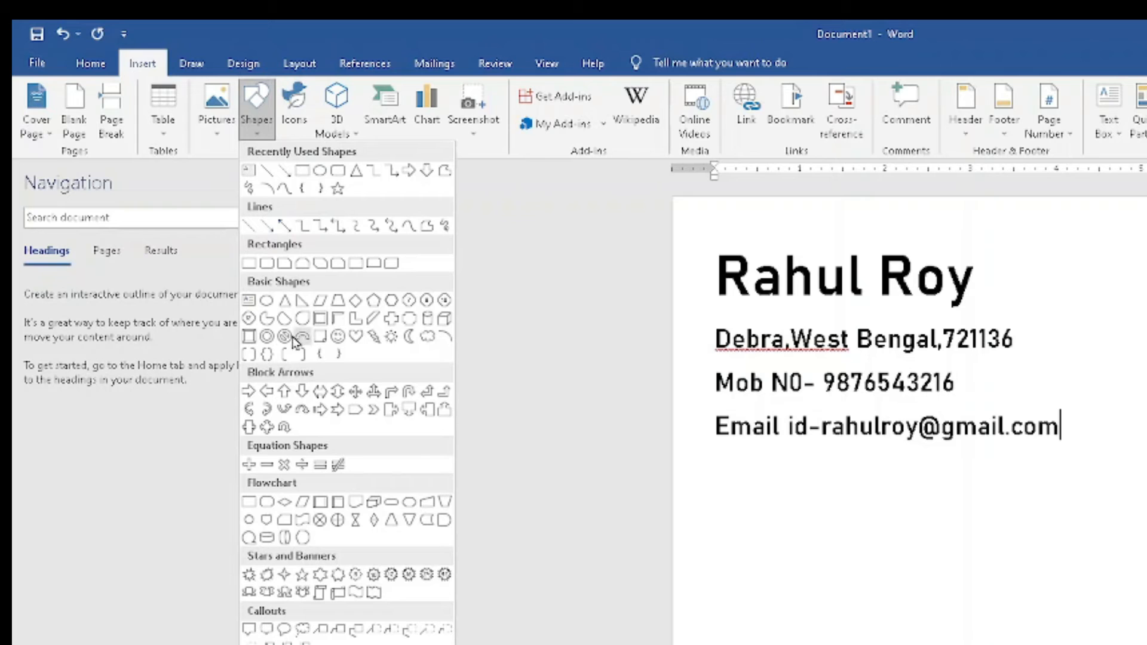
left_click(255, 229)
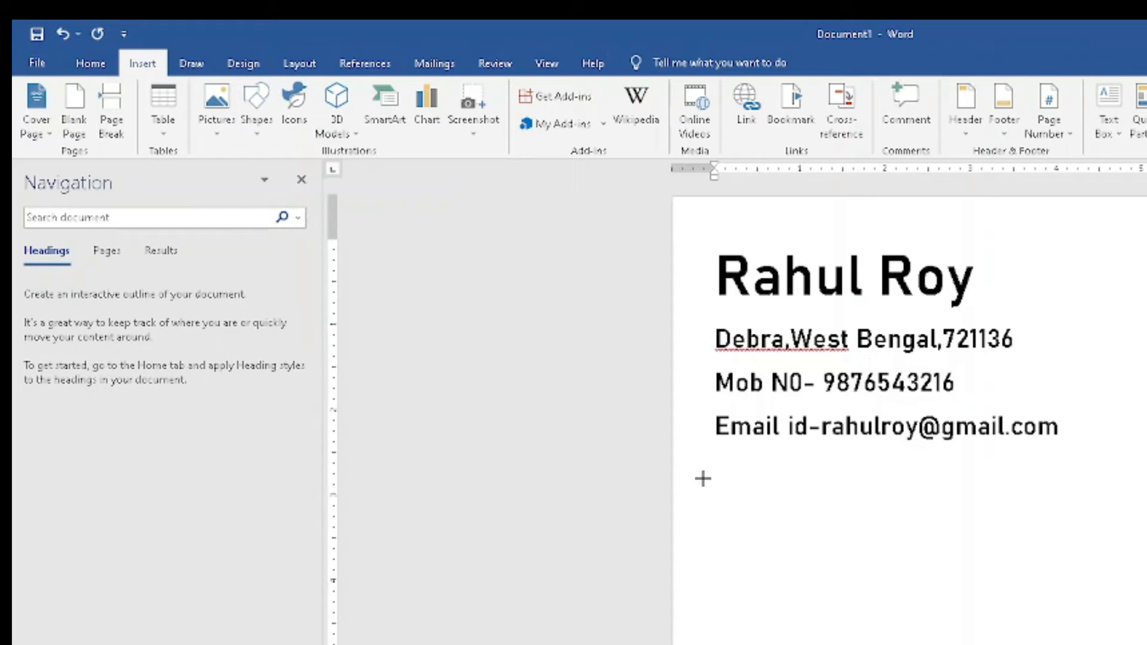
left_click_drag(712, 459, 1143, 472)
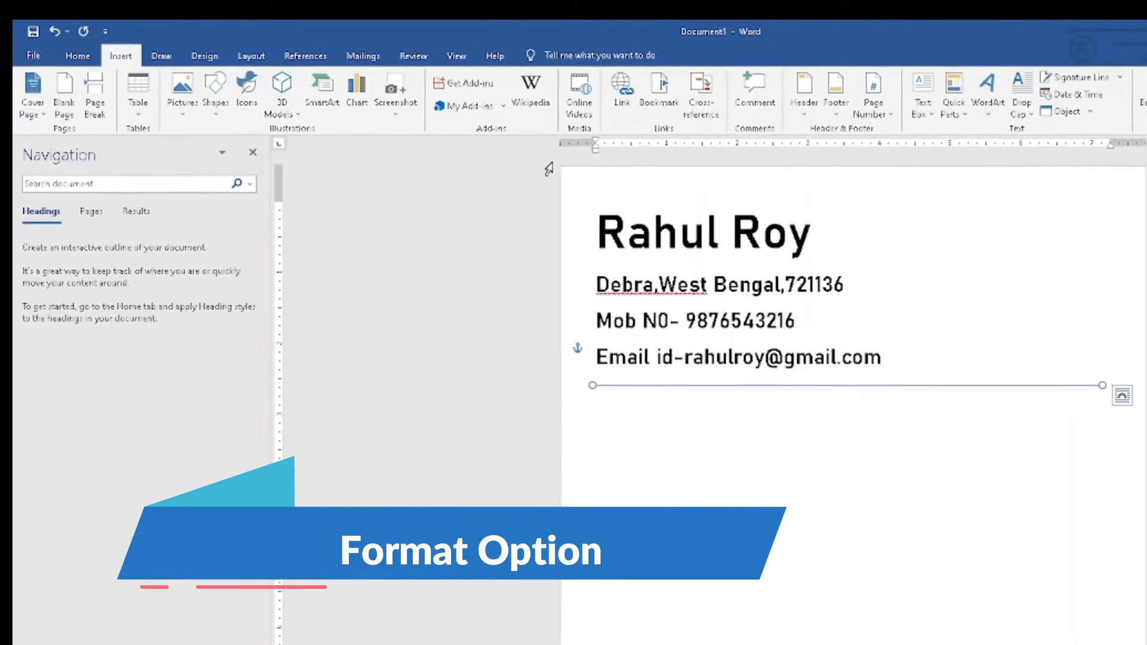
Format the horizontal line under the contact details with a thicker black outline
left_click(528, 104)
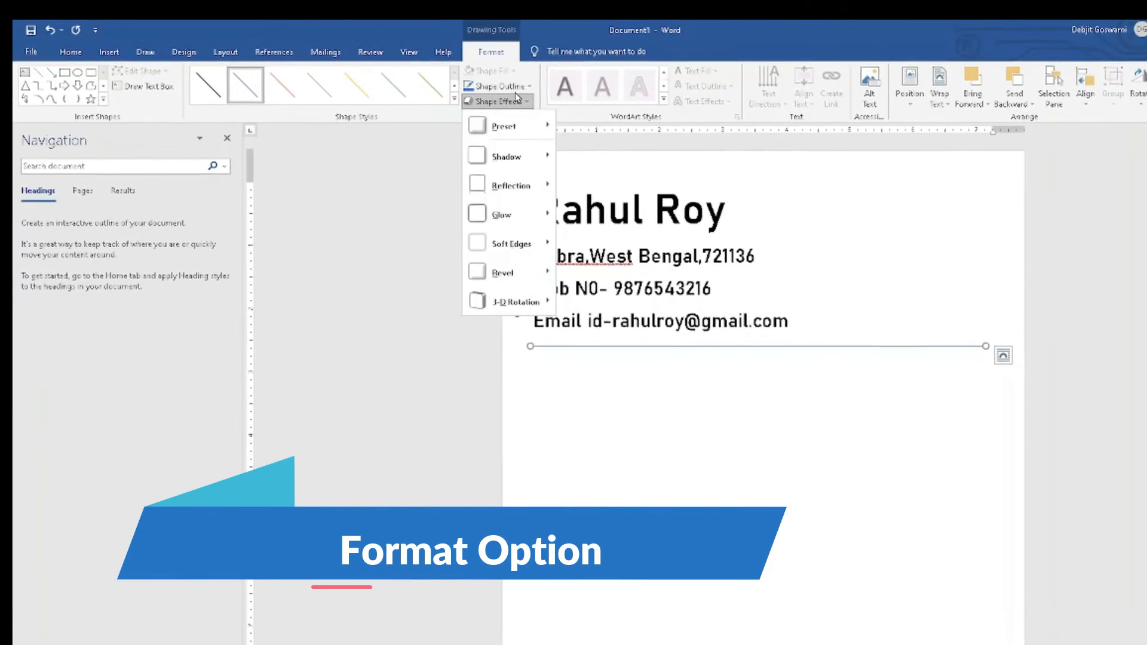
left_click(513, 88)
mouse_move(490, 219)
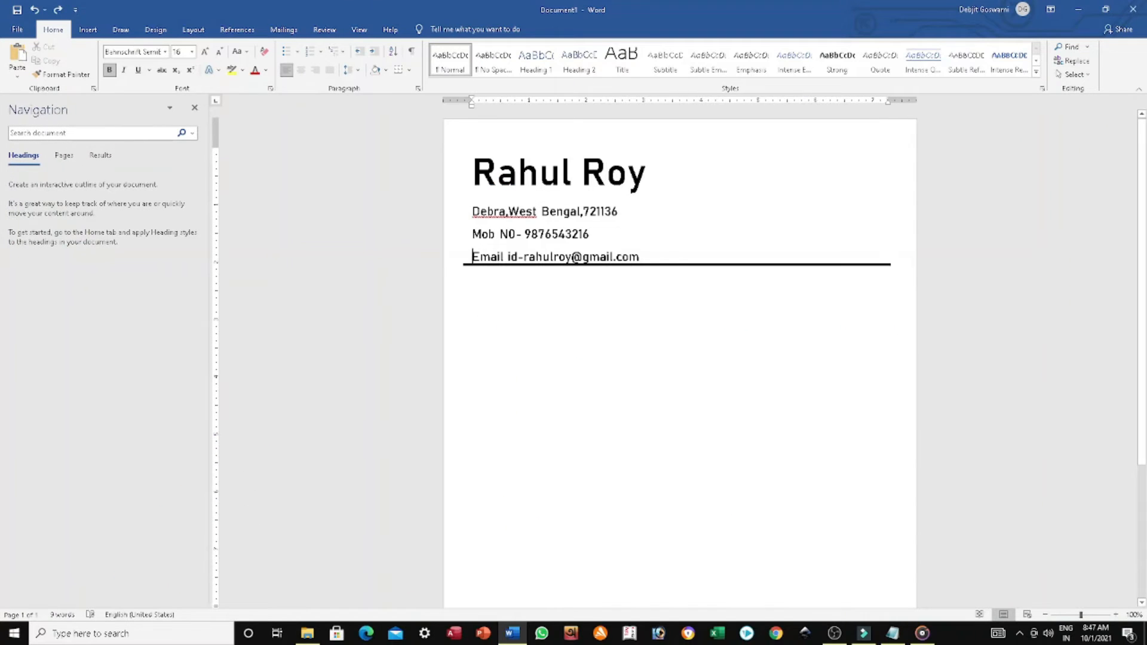
Add the heading CAREER OBJECTIVE on the line directly below the horizontal divider
left_click(473, 281)
type("CAREER OB")
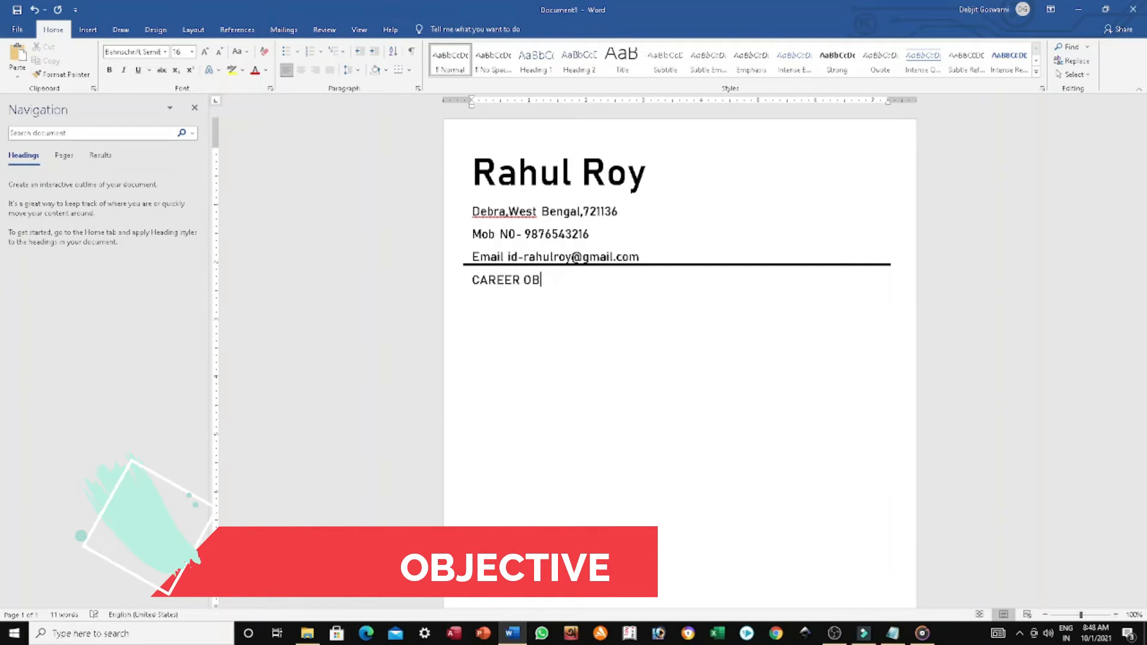
type("JECTIVE")
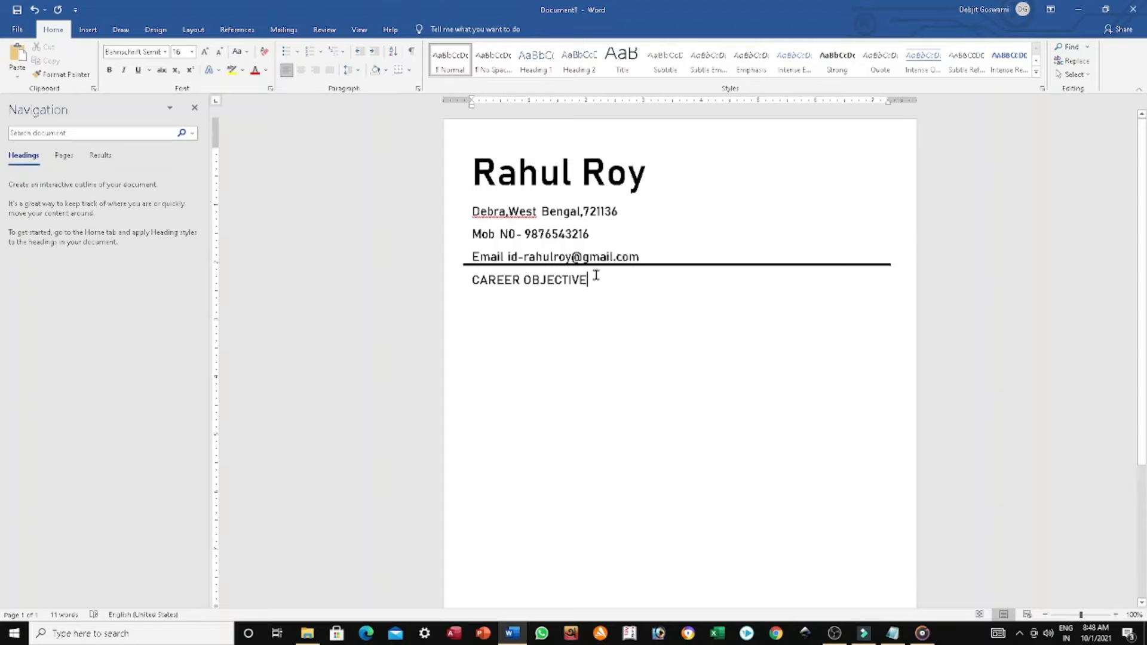
Format the CAREER OBJECTIVE heading as bold and underlined, and increase its font size to 18
left_click_drag(597, 276, 450, 281)
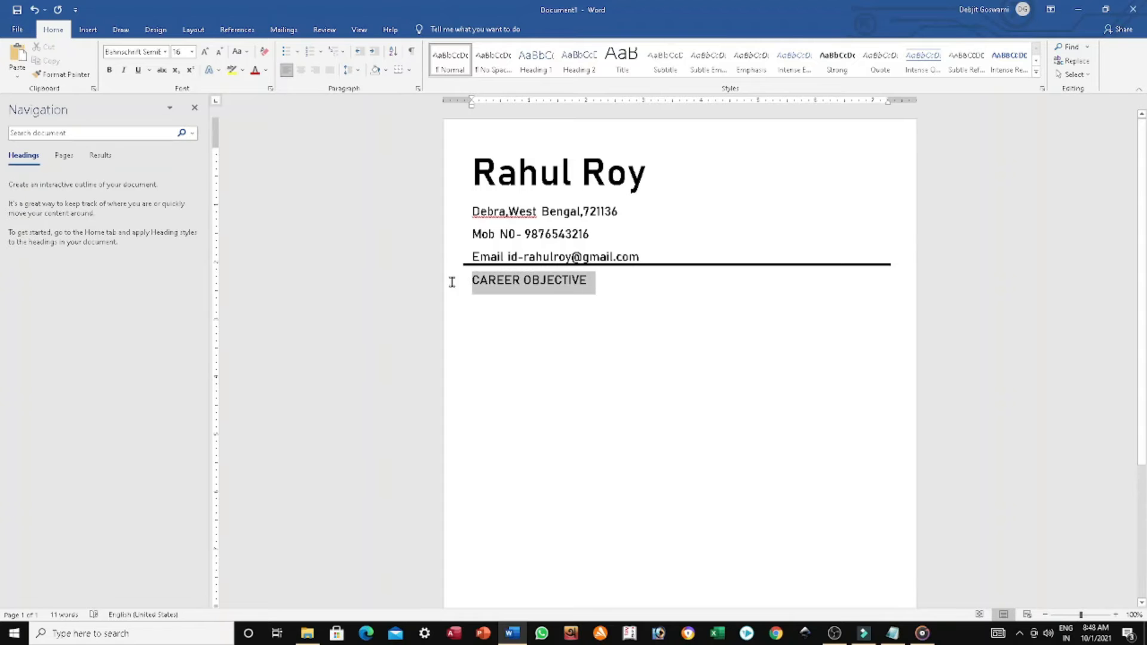
left_click(109, 70)
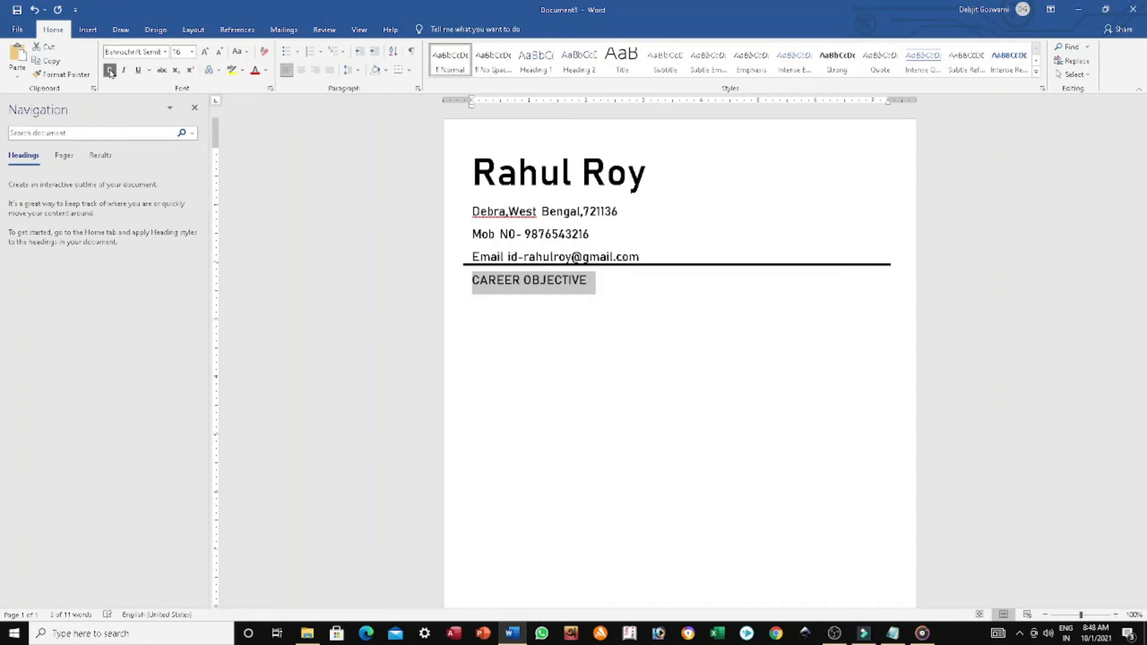
left_click(139, 72)
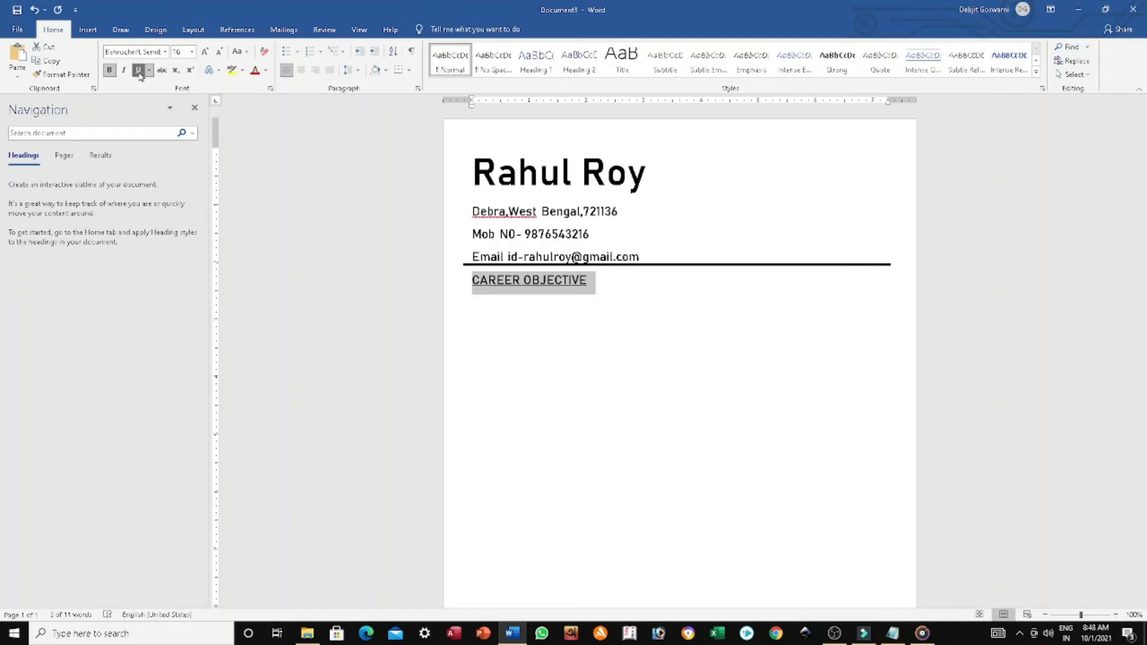
left_click(149, 70)
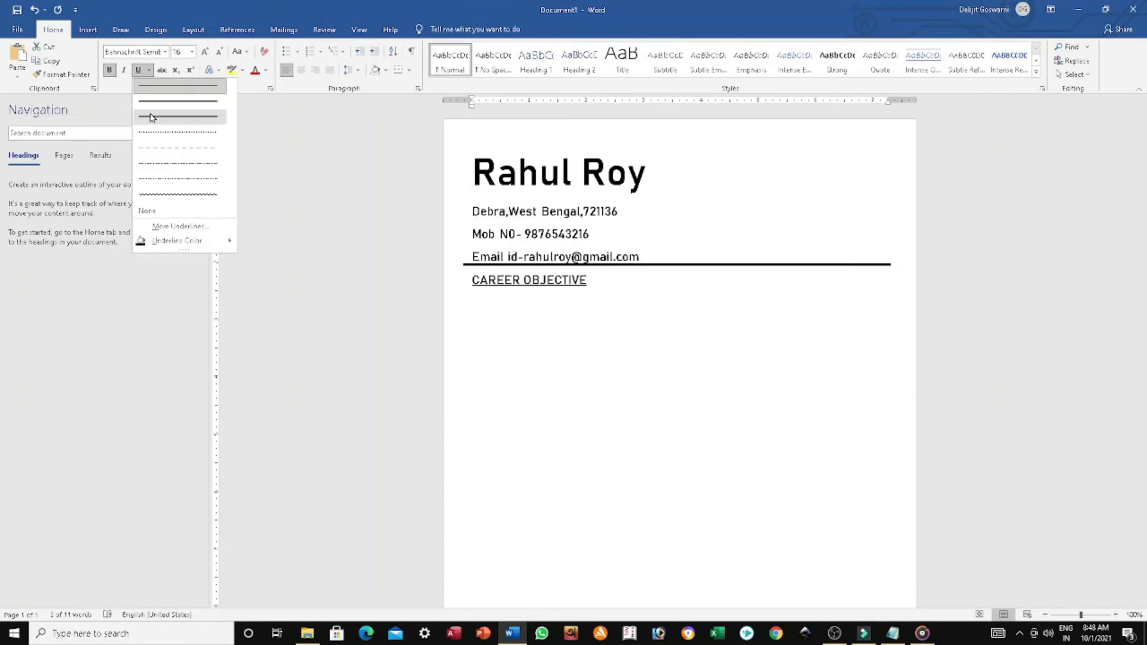
left_click(323, 226)
left_click(592, 274)
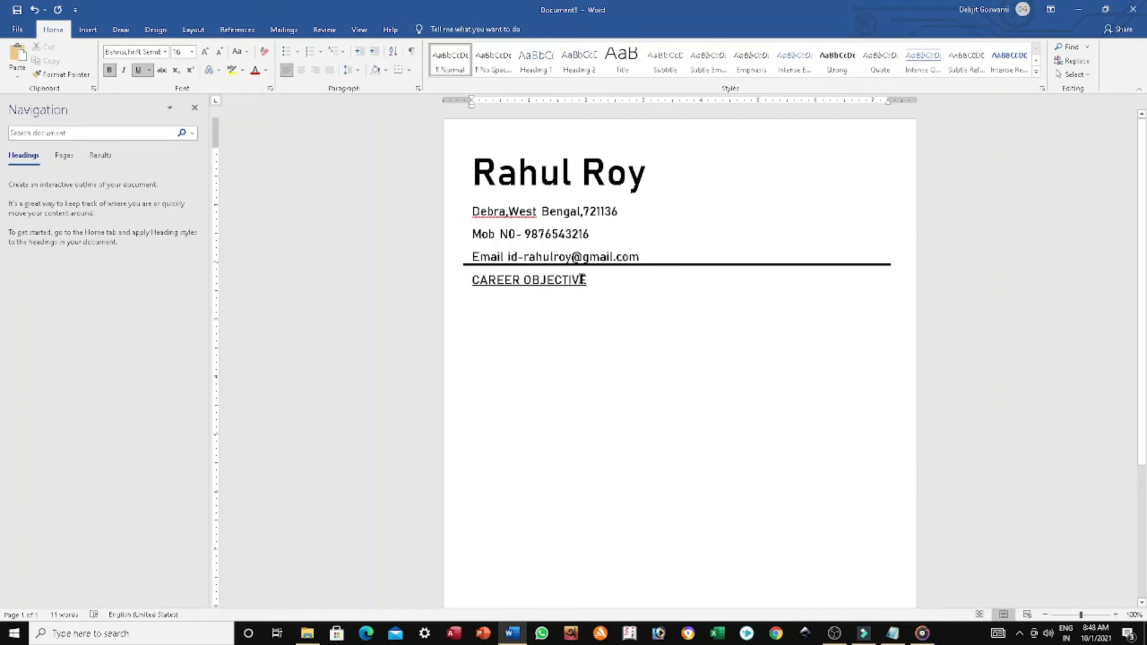
left_click_drag(581, 279, 470, 281)
left_click(206, 53)
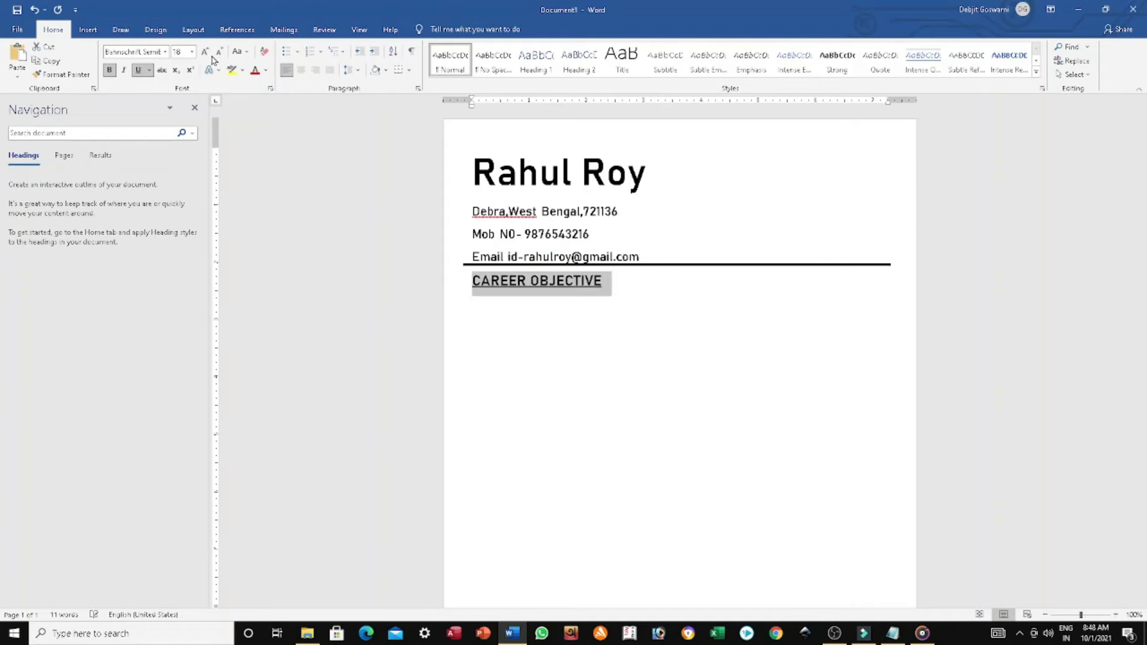
Add "To secure a challenging position in a reputable organisation to expand my learnings,knowledge & skills." without underline below the CAREER OBJECTIVE heading
left_click(616, 288)
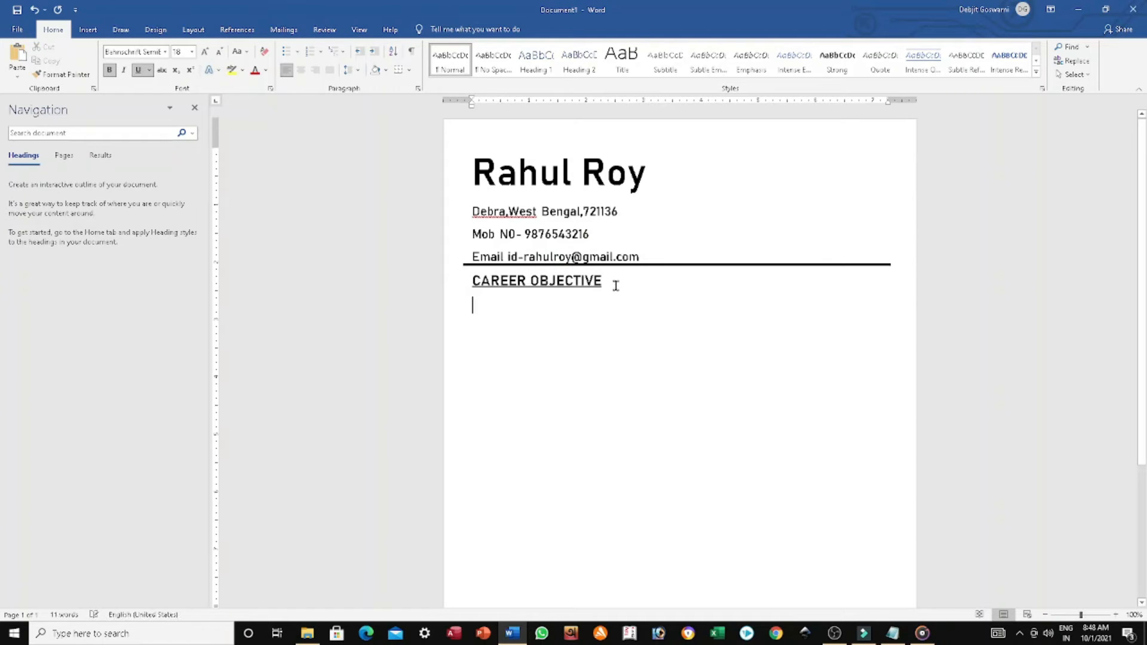
type("To secure a challenging position in a reputable organisation to expand my learnings,knowledge & skills.")
left_click_drag(734, 328, 477, 308)
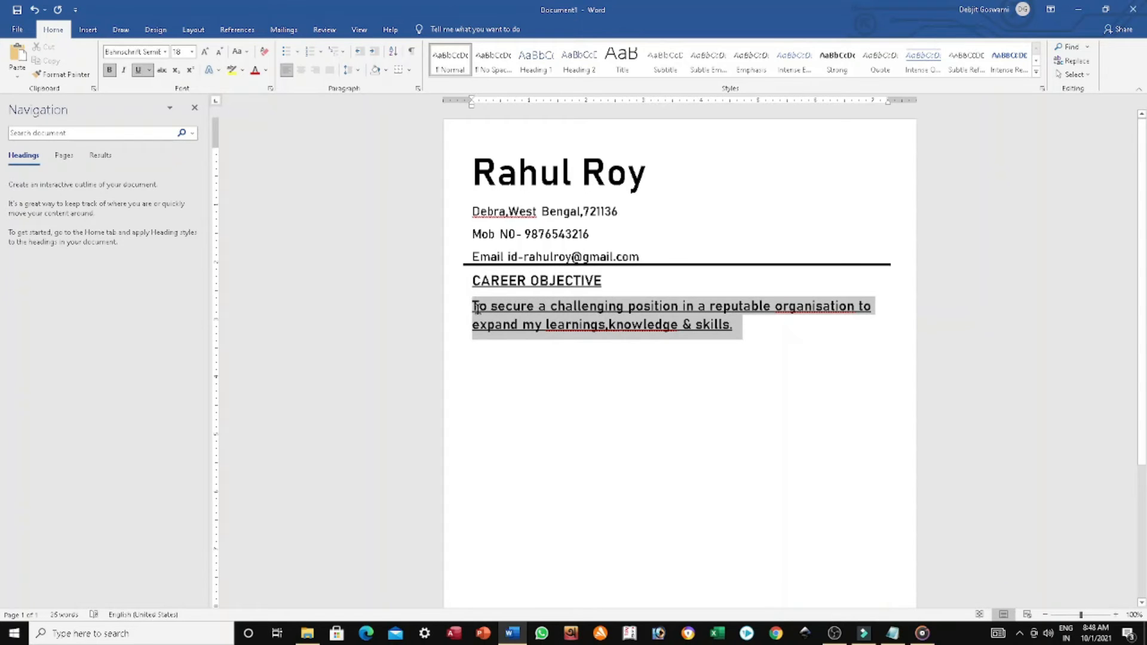
left_click(138, 70)
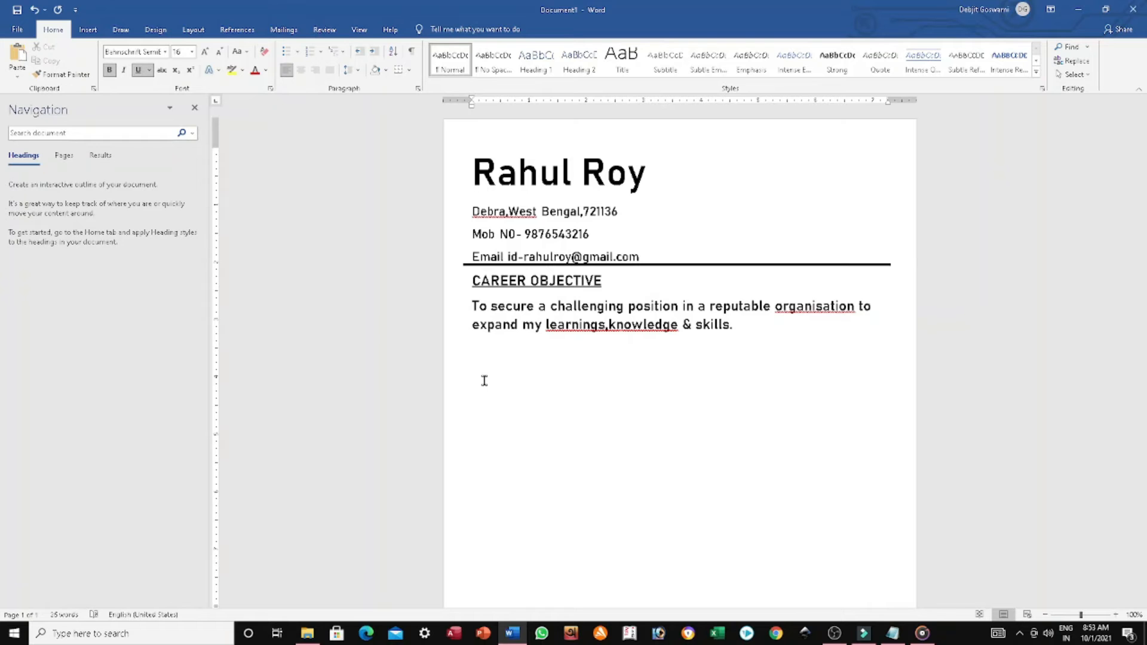
Add the underlined heading EDUCATION & QUALIFICATION below the objective text and increase its font size to 18
type("ED")
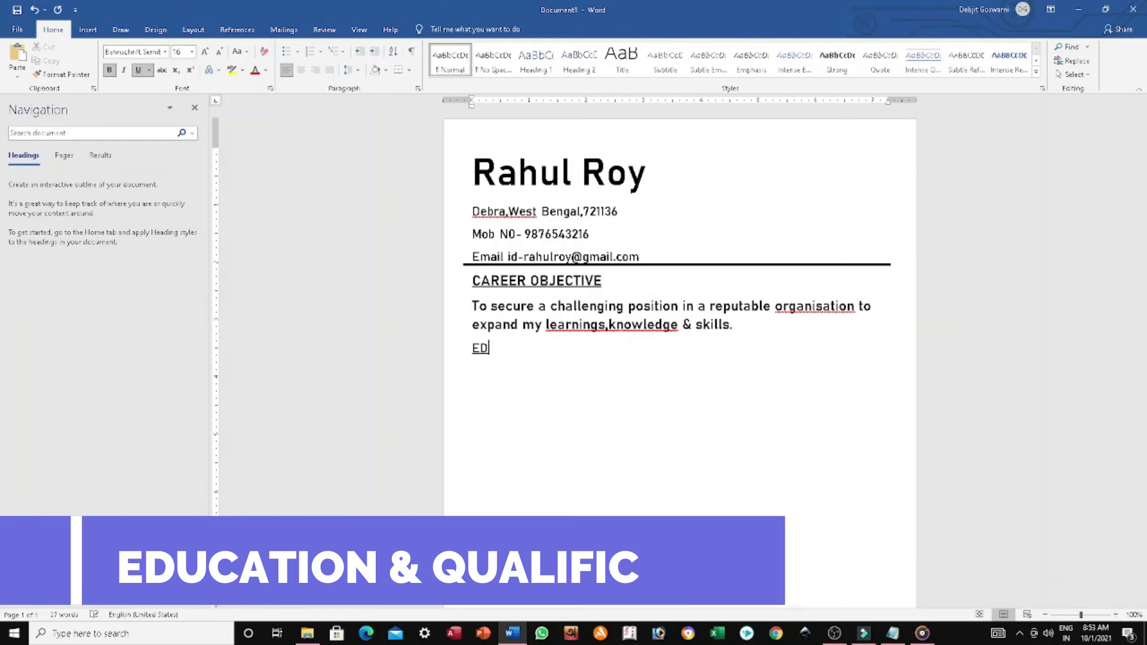
type("UCATI")
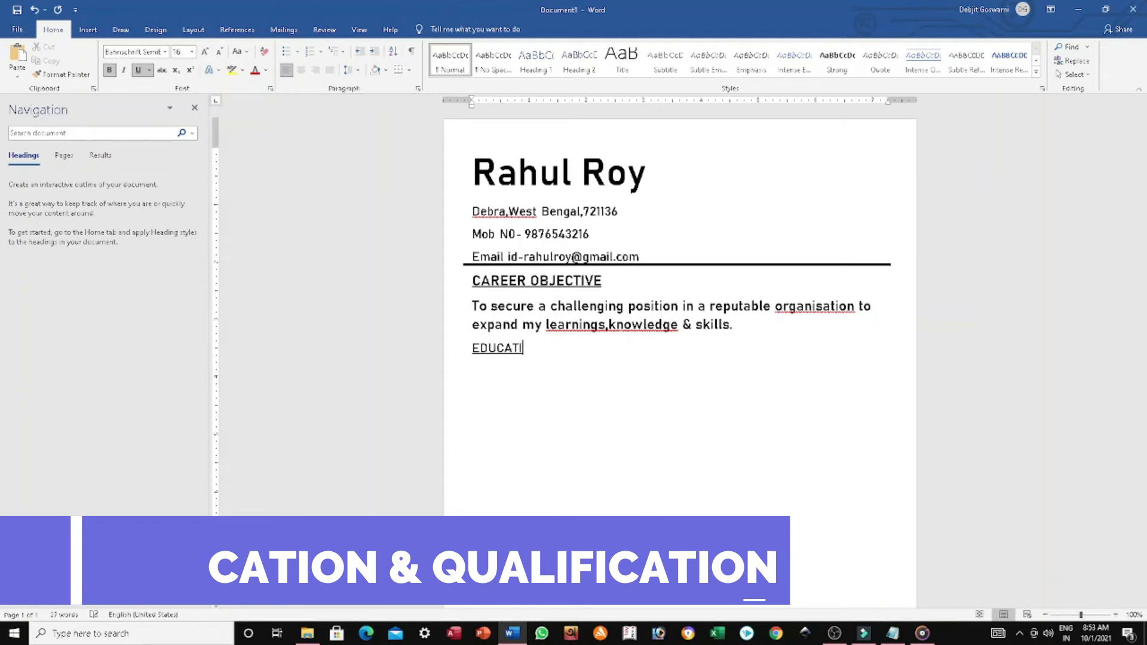
type("ON & ")
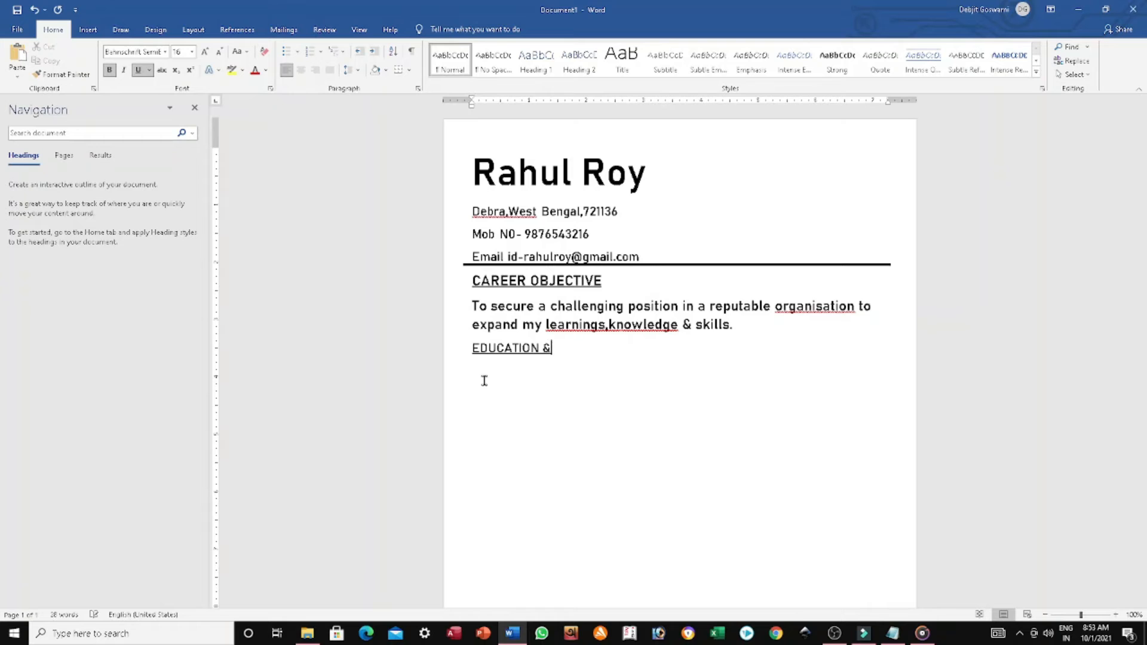
type("QUALIFICATION")
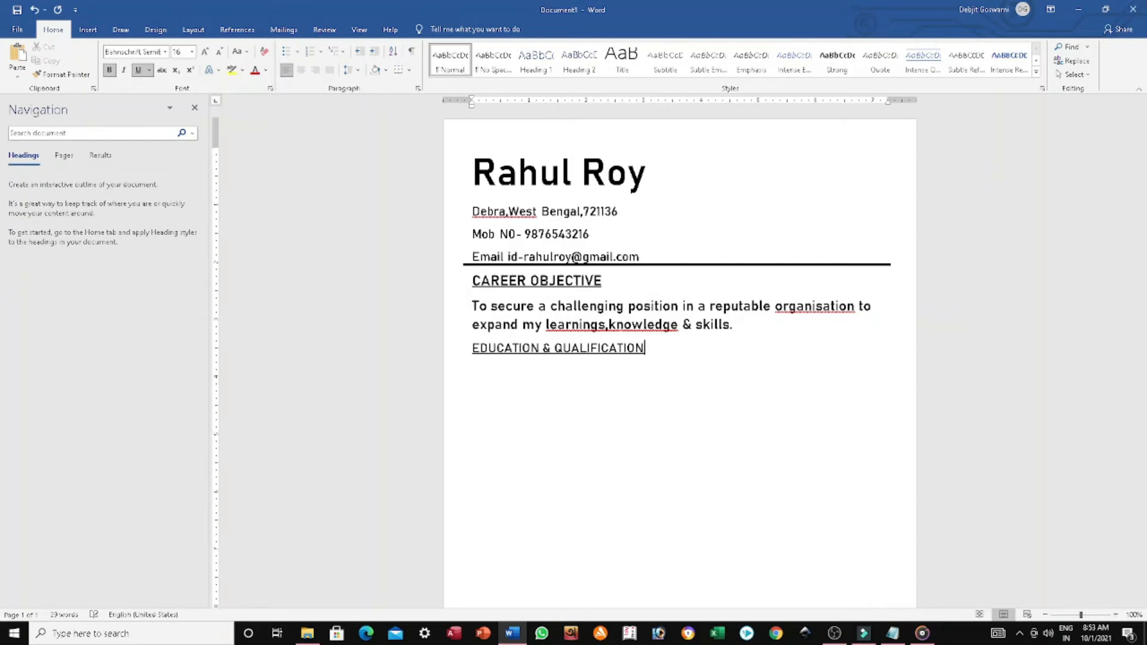
left_click_drag(662, 350, 521, 351)
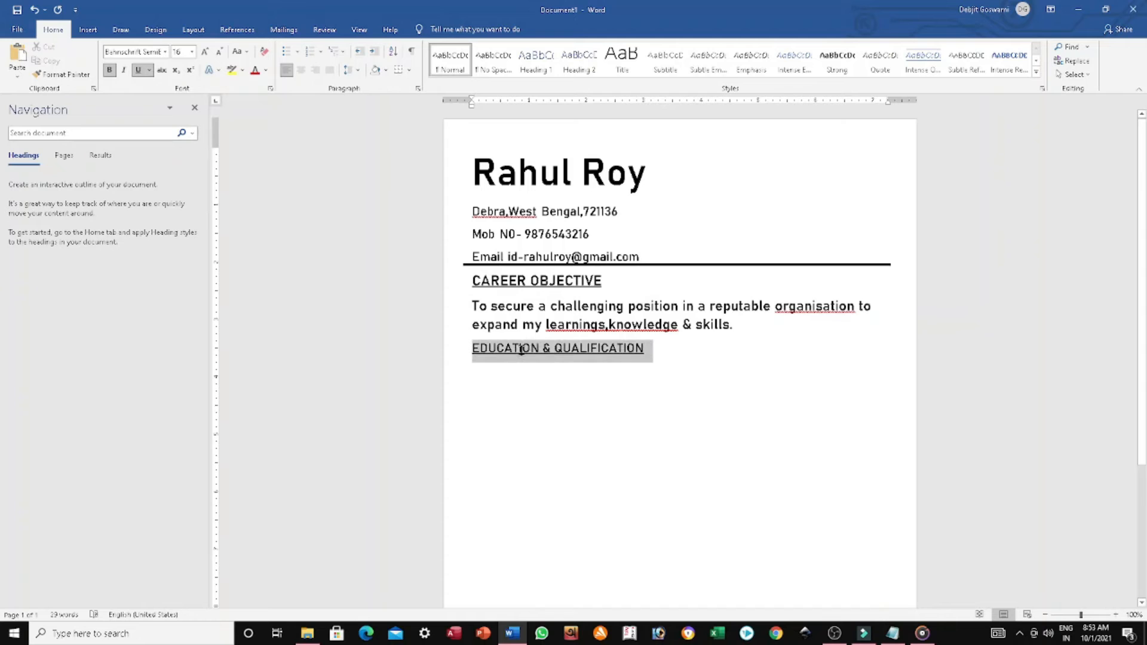
left_click(206, 52)
left_click(700, 355)
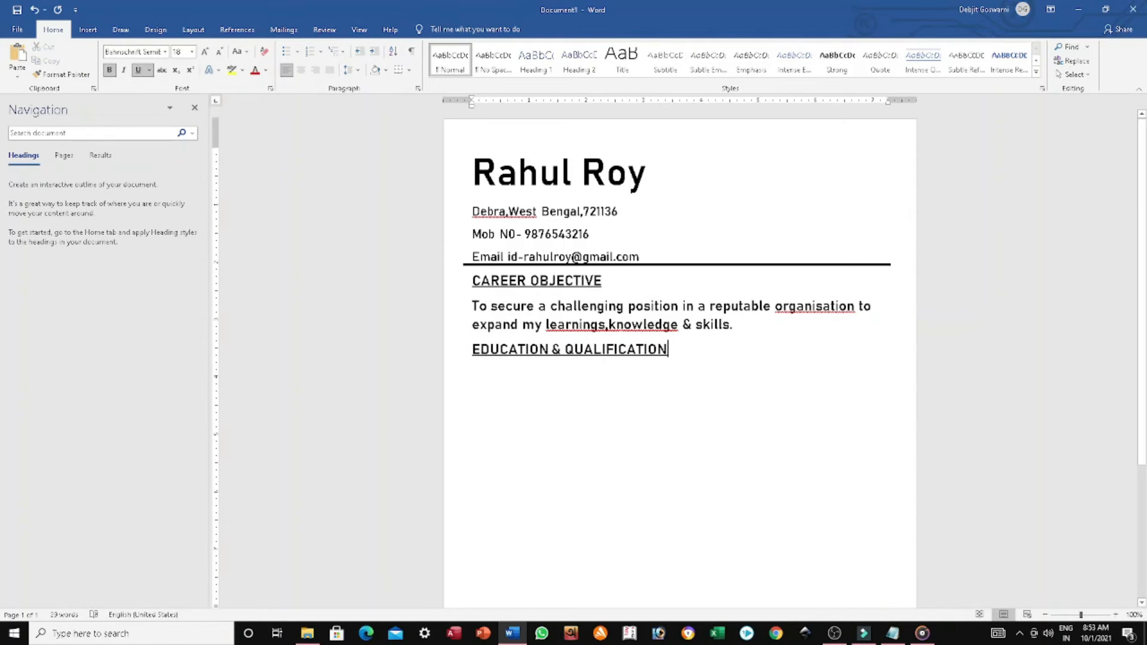
Add diamond-bulleted education entries: B.Tech from XYZ college in 2020 with 80%, 10+2 from ABC Institute in 2016 with 84%, 10th from ABC School in 2014 with 74%
key("Return")
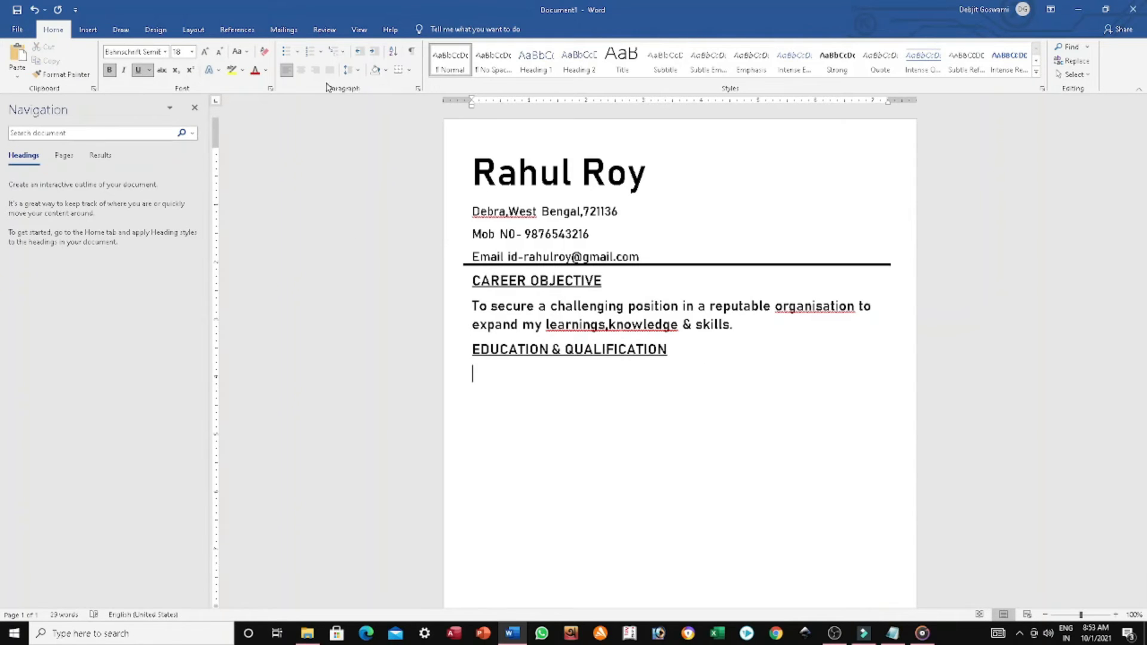
left_click(297, 51)
left_click(295, 116)
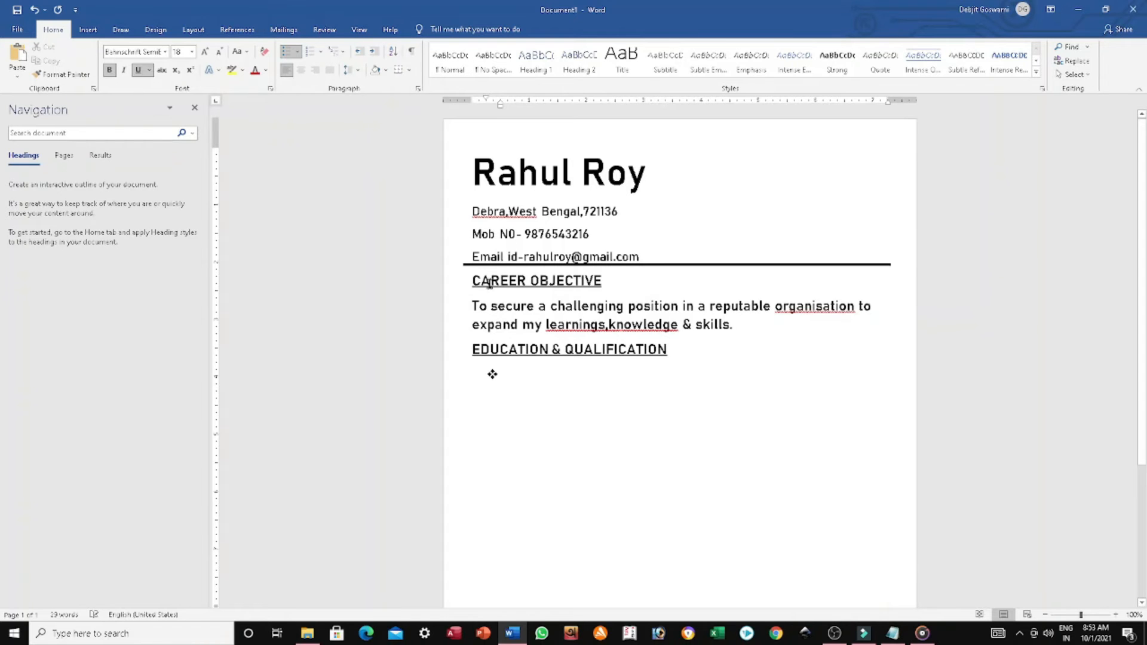
type("B.Tech from XYZ college in 2020 wwith 80% 10+2 from ABC Institute in 2016 with 84% 10th from ABC School in 2014 with 74%")
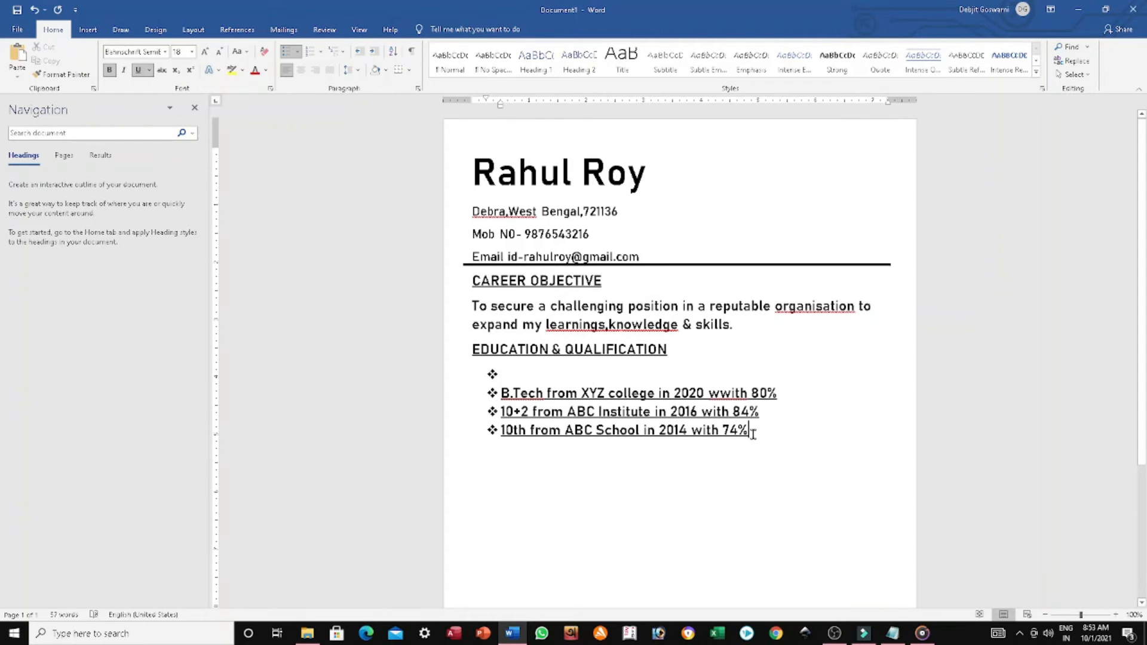
Remove the empty bullet line above the education entries and clear the underline from all three entries
left_click(504, 371)
key("BackSpace")
key("BackSpace")
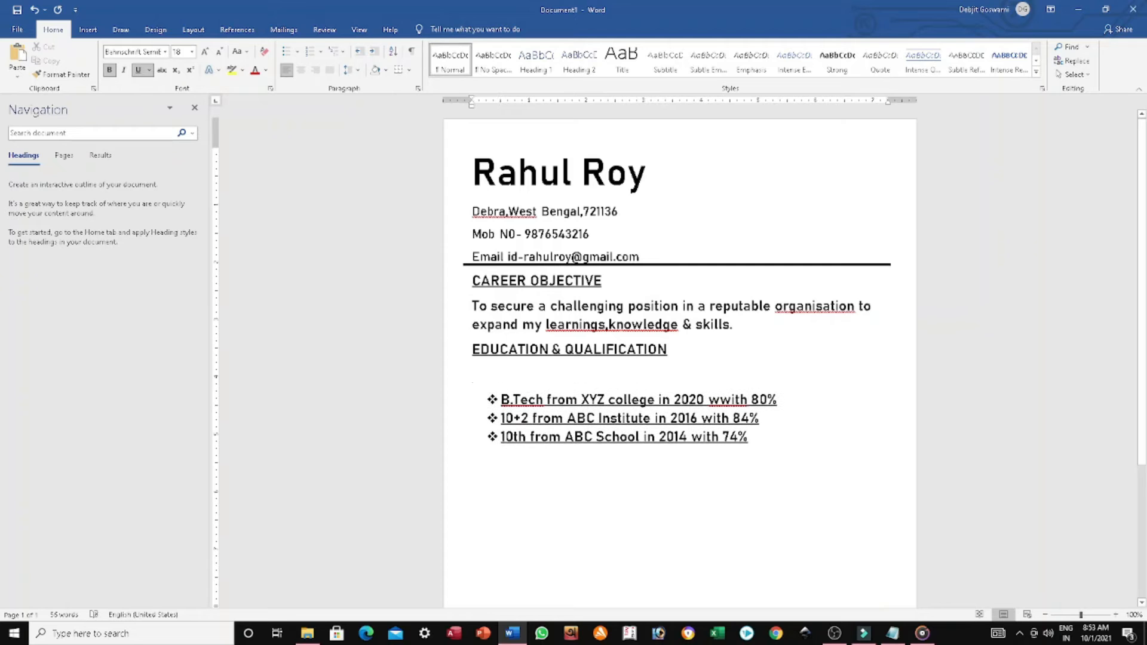
key("BackSpace")
left_click_drag(760, 408, 501, 375)
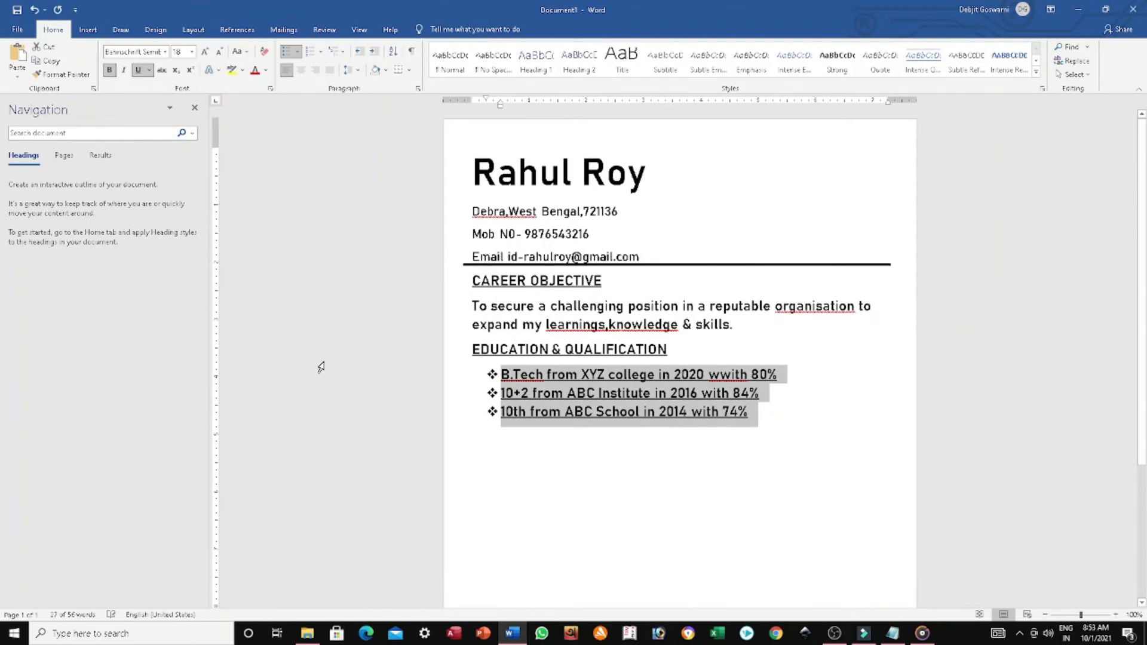
left_click(138, 72)
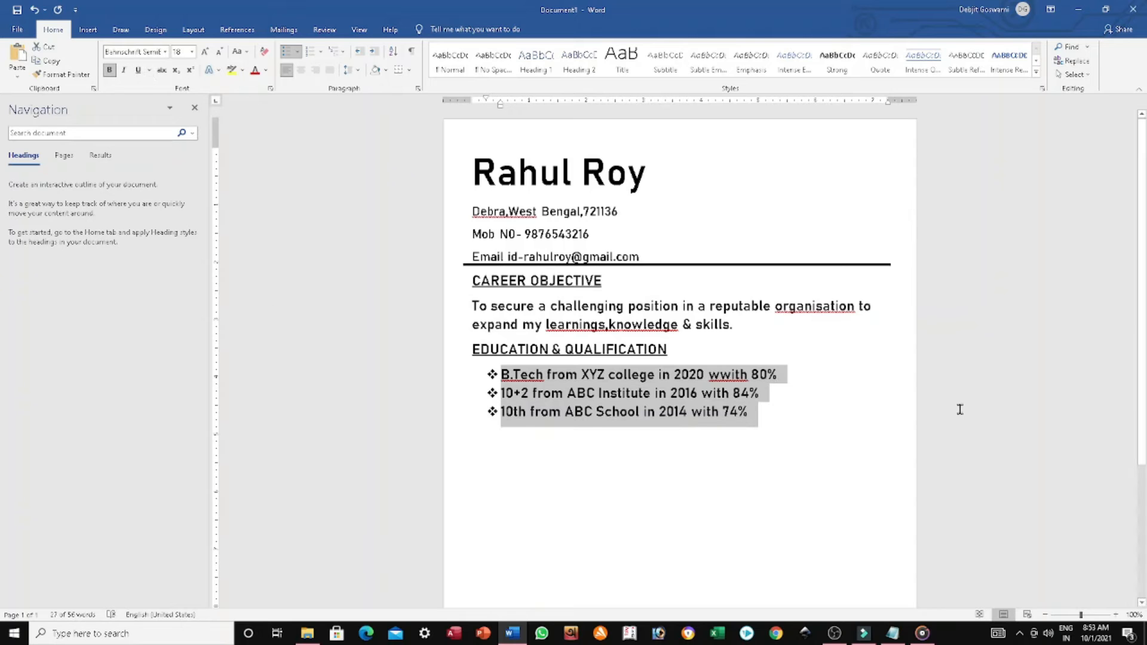
left_click(810, 418)
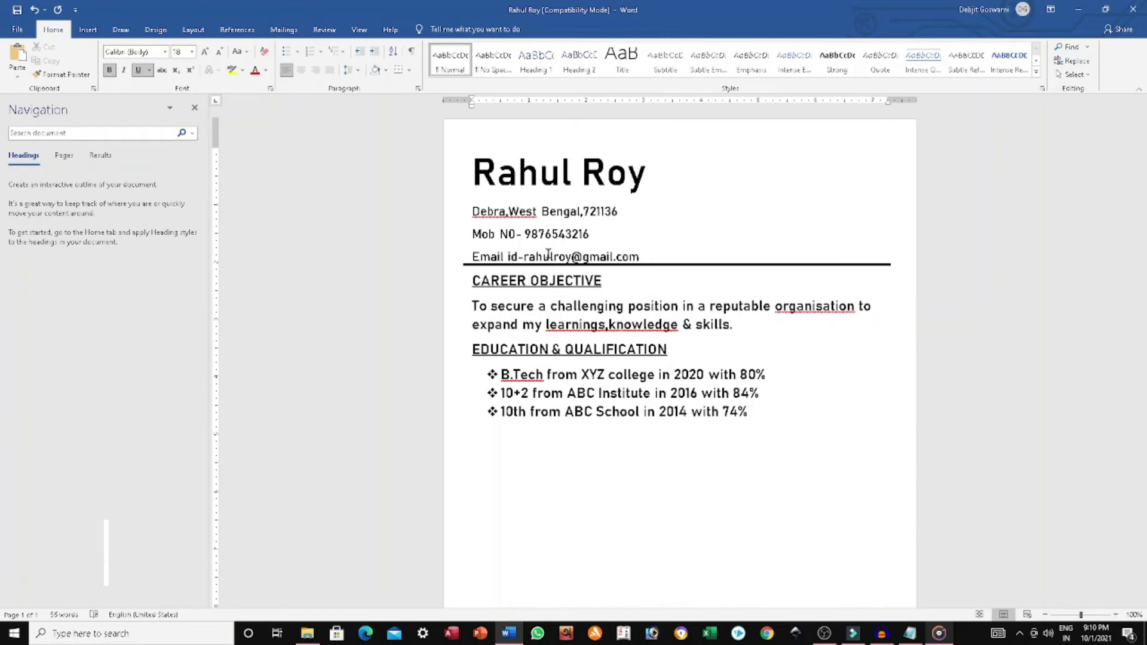
Add the underlined heading COMPUTER SKILLS with the non-underlined line "Ms word, Ms excel, Ms powerpoint, Ms access, Internet etc." beneath it
type("COMP")
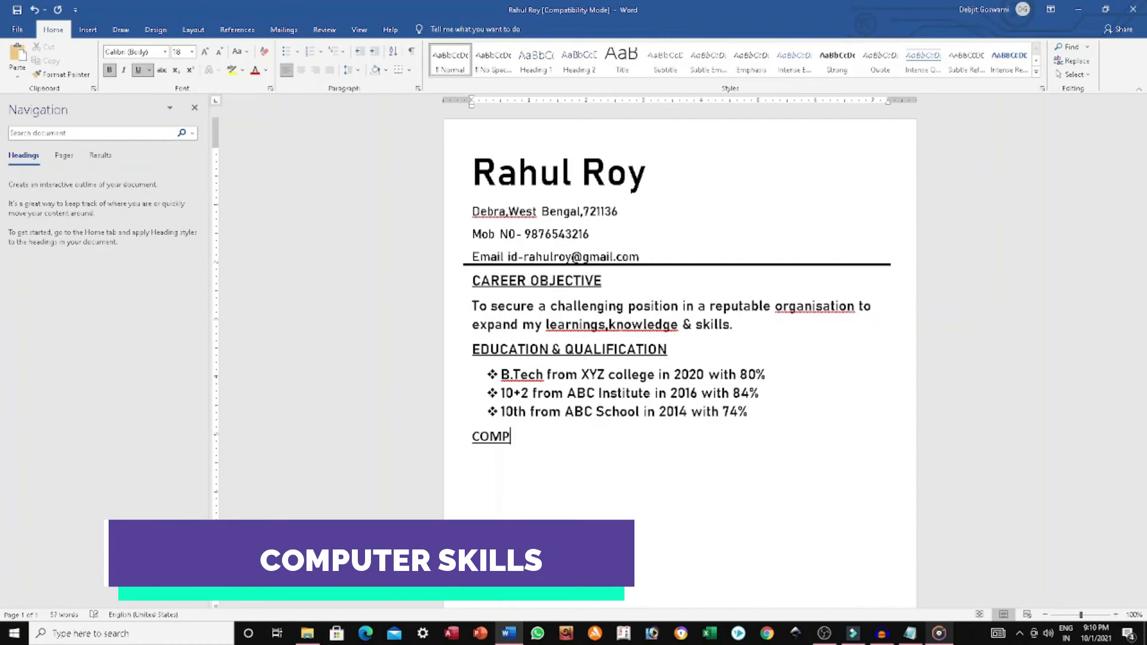
type("UTER SKILLS")
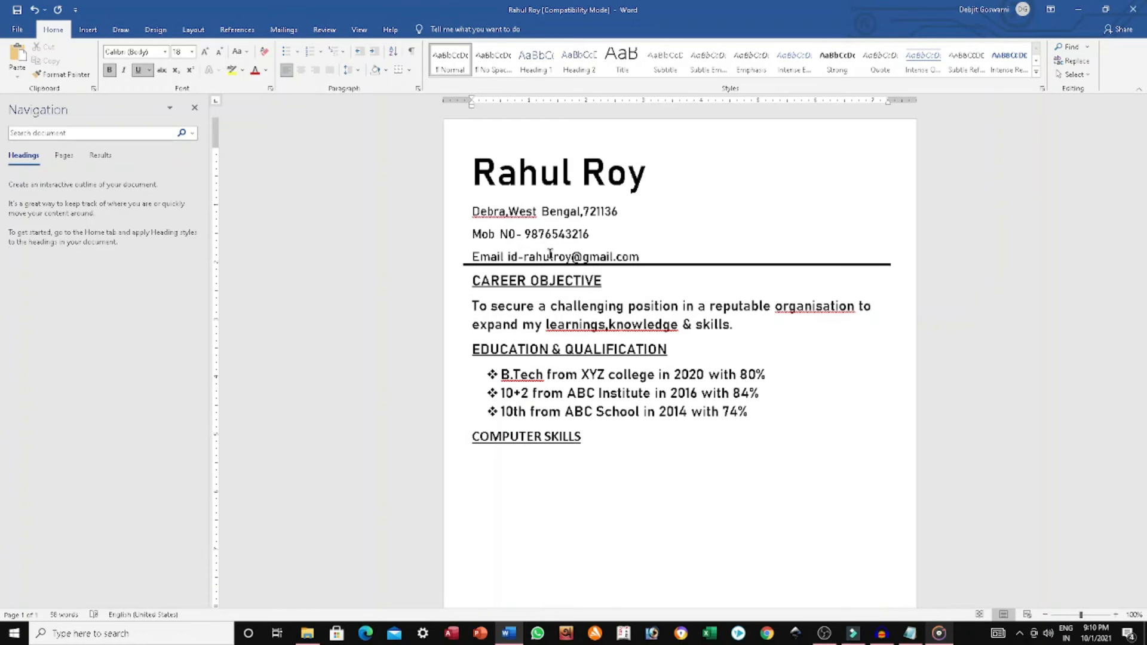
key("Return")
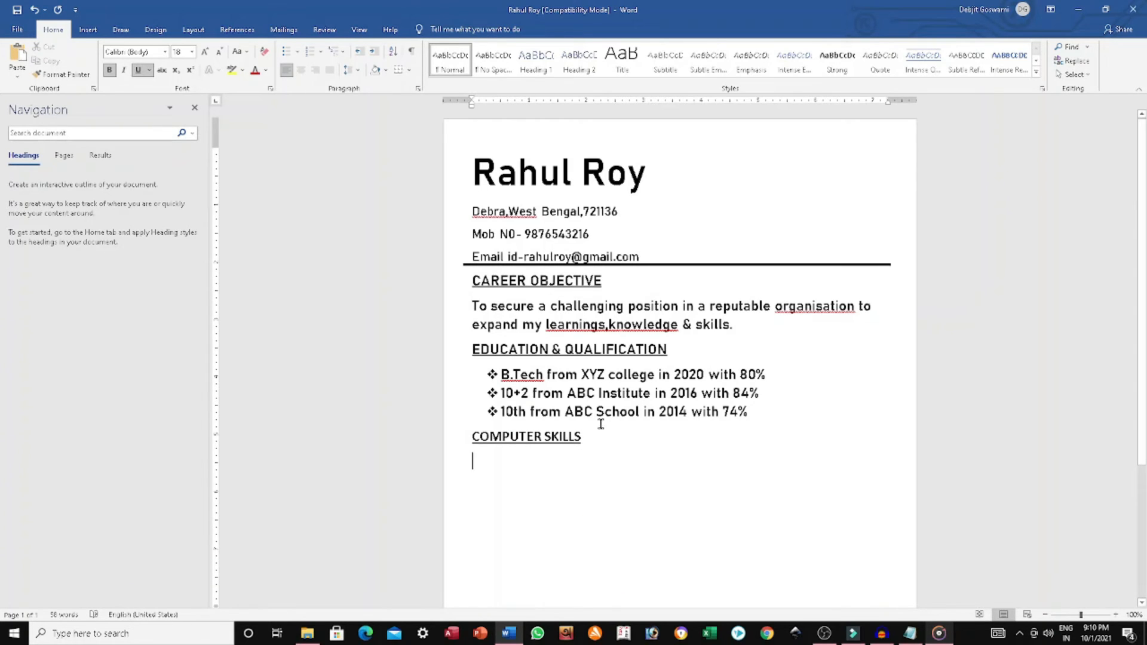
type("Ms word, Ms excel, Ms powerpoint, Ms access, Internet etc.")
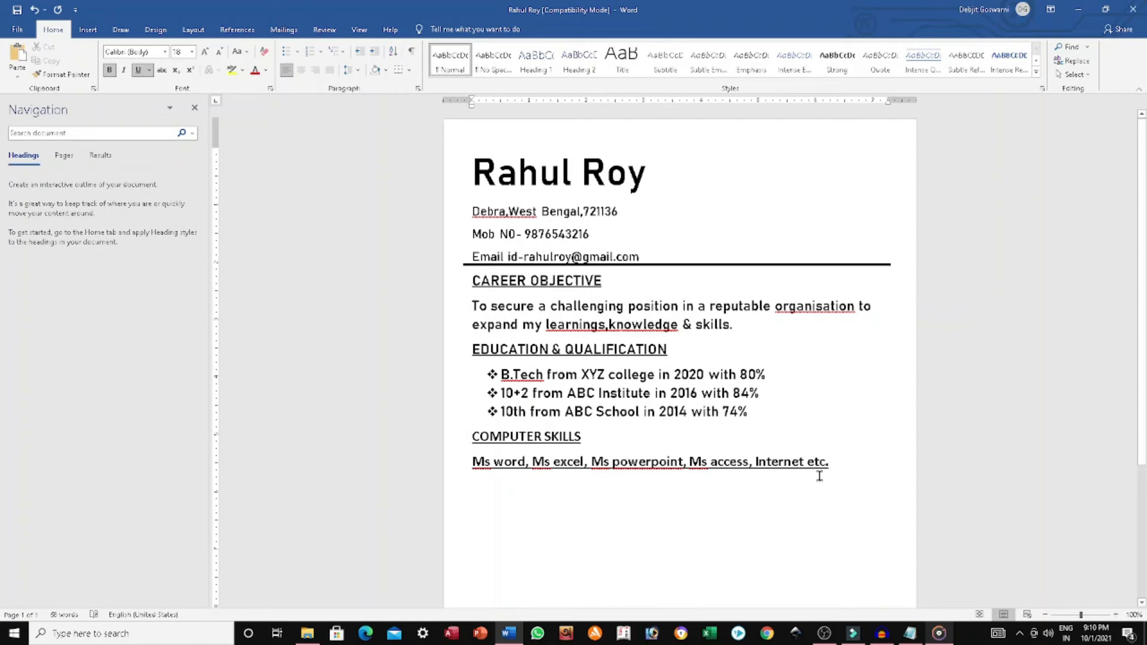
left_click_drag(790, 474, 472, 464)
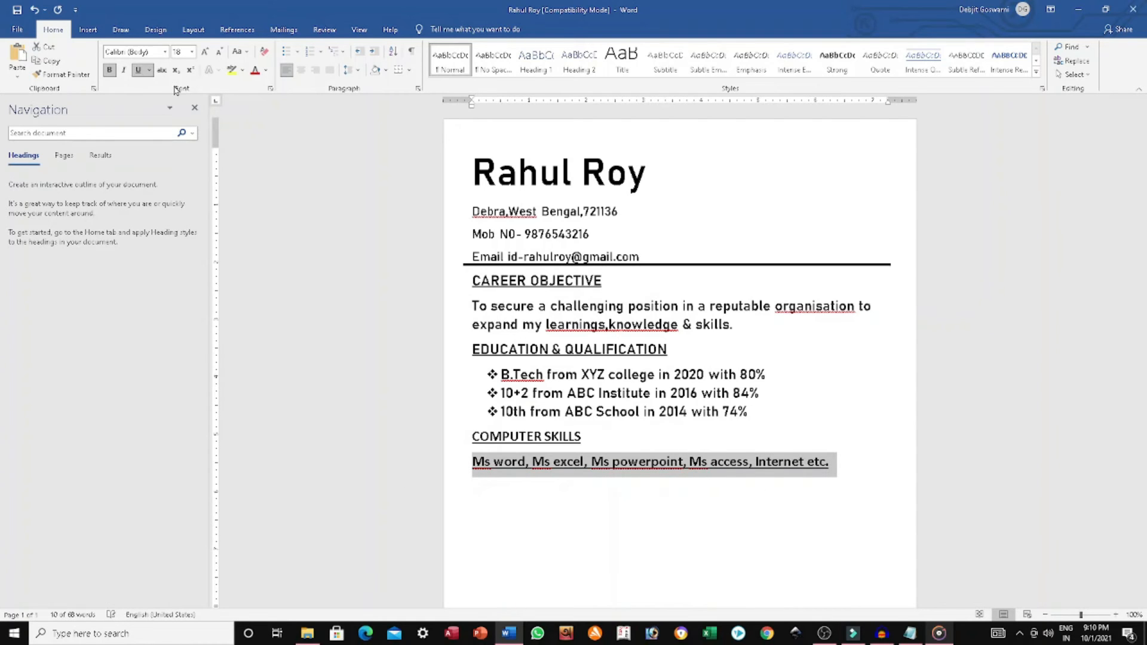
left_click(140, 74)
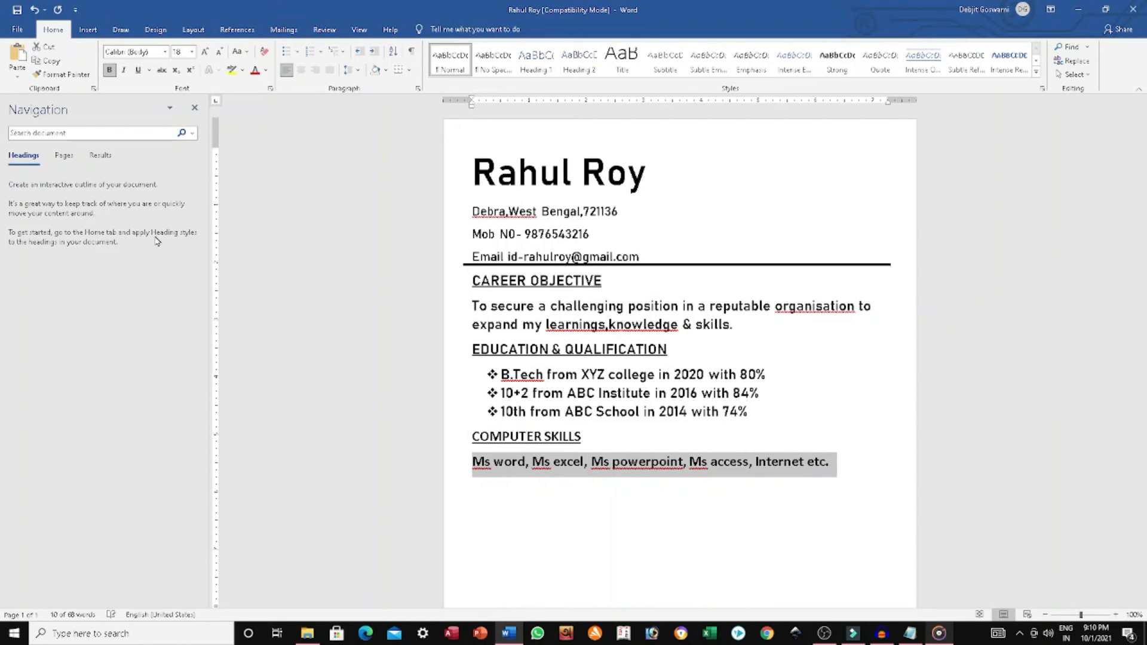
left_click(840, 467)
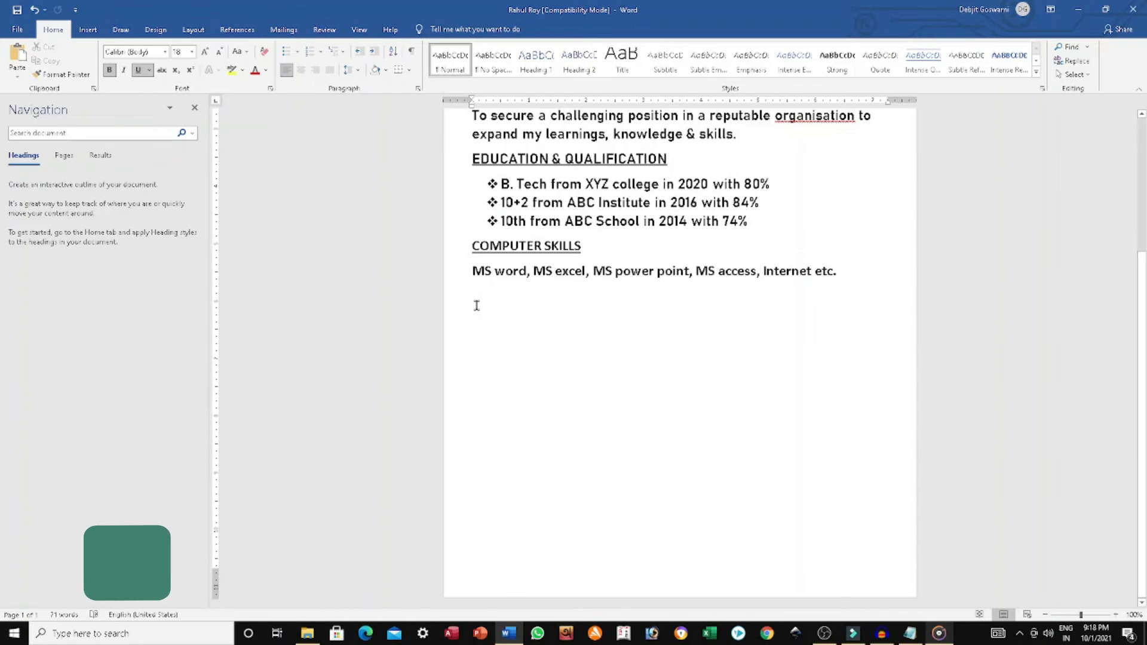
Add the heading PERSONAL STRENGTH with the text "Communication skills, Quick learner, Creativity, Responsible, Self motivated, Honesty & Integrity." beneath it
type("ERS")
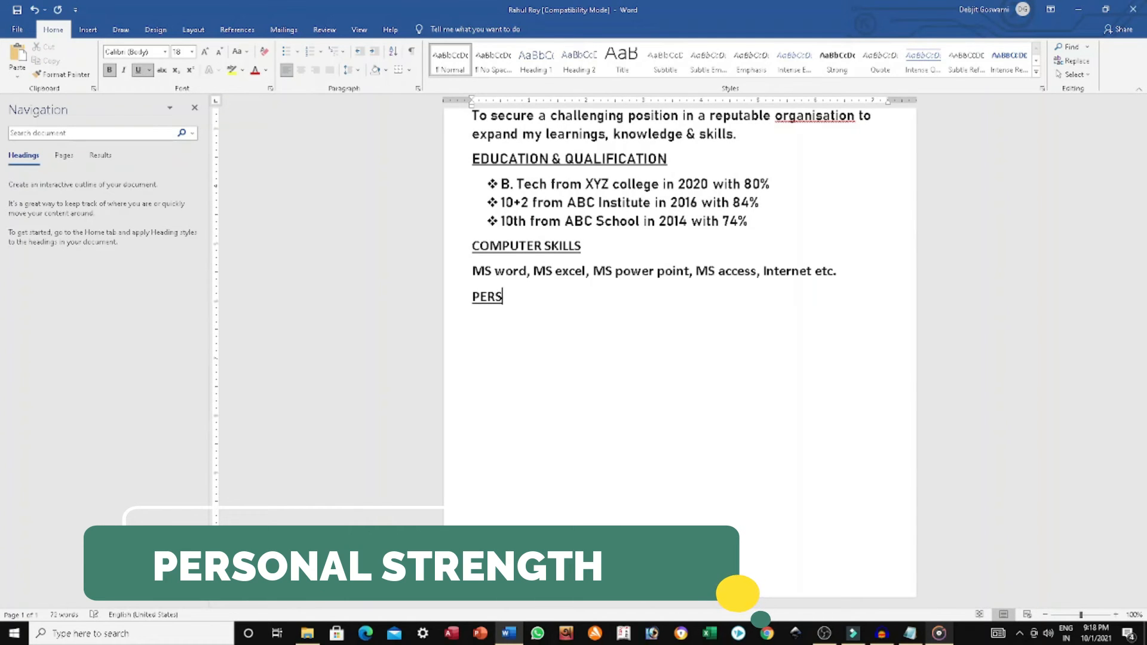
type("ONAL STR")
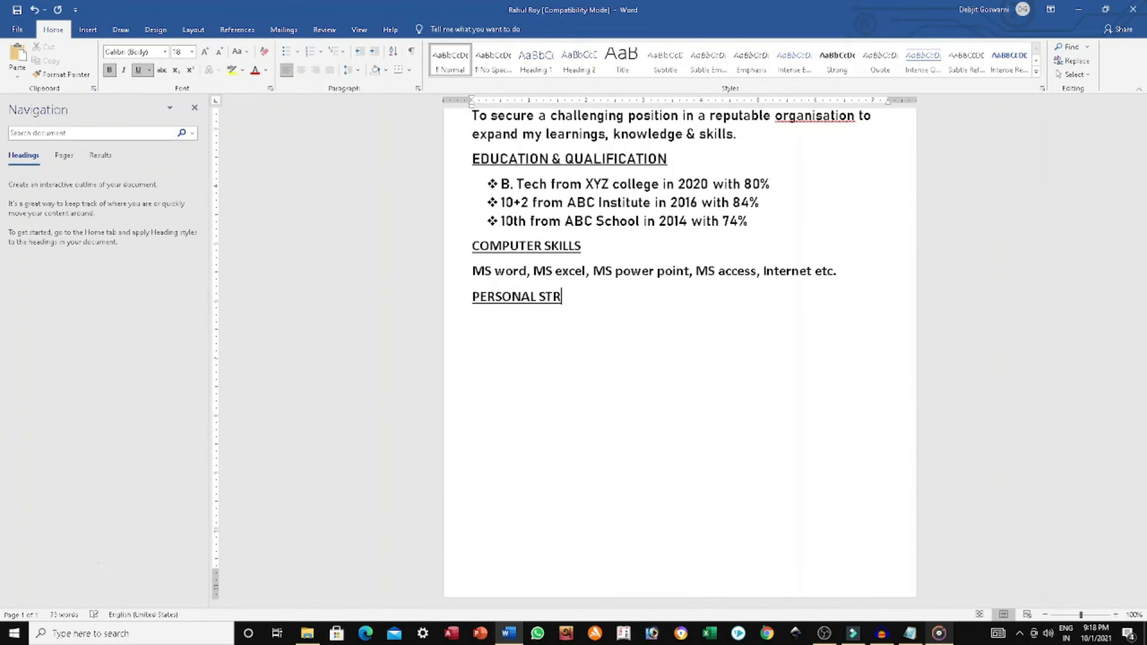
type("ENGTH")
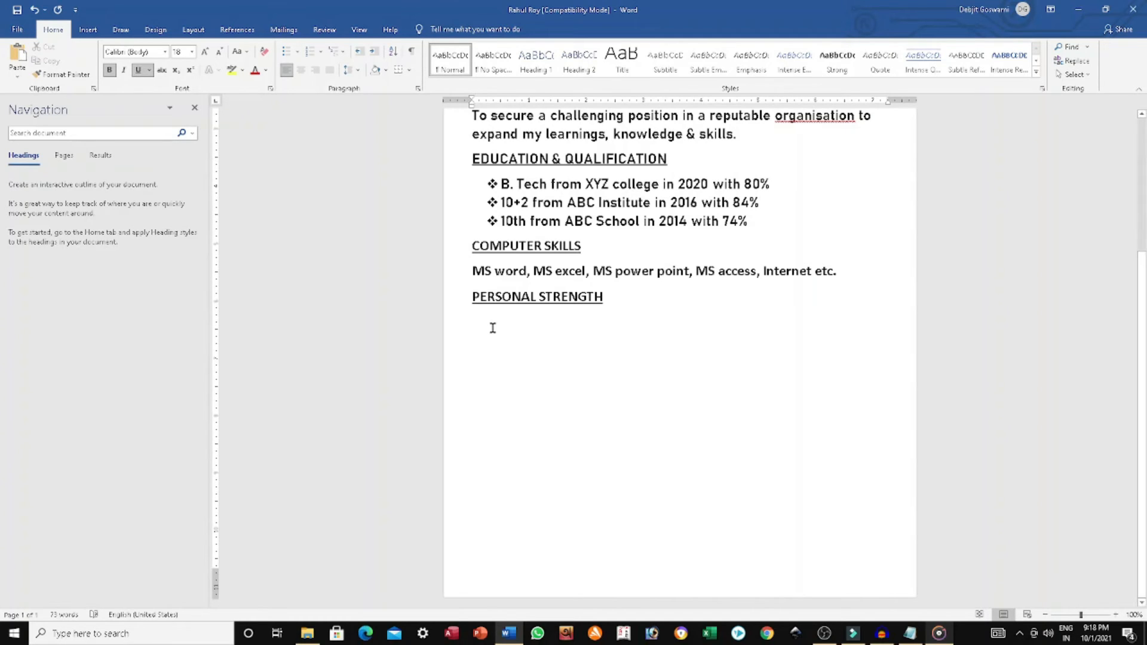
type("Communication skills, Quick learner, Creativity, Responsible, Self motivated, Honesty & Integrity.")
Add a PERSONAL DETAILS section with the father's name, date of birth, marital status Unmarried, religion Hindu and gender Male in aligned colon-separated rows
left_click(664, 344)
key("Return")
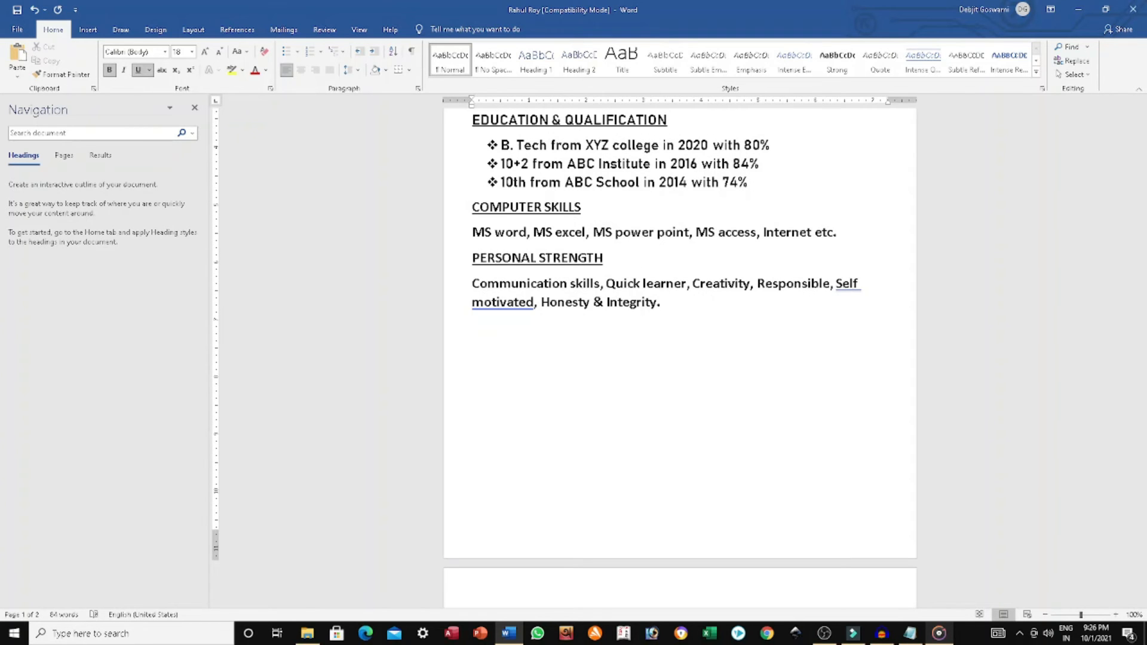
type("PERSONAL")
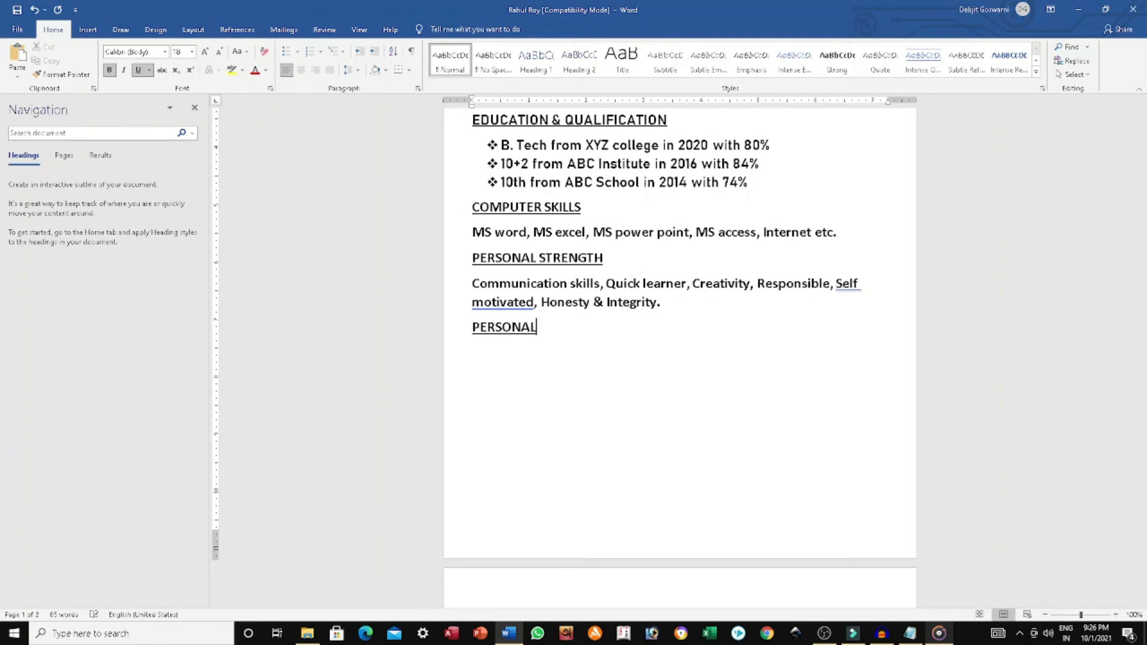
type(" DETAILS")
type("Father’s Name\t:\tSujoy Roy D.O.B\t:\t02/04/2000 Merital Status\t:\tUnmarried Religion\t:\tHindu Gender\t:\tMale")
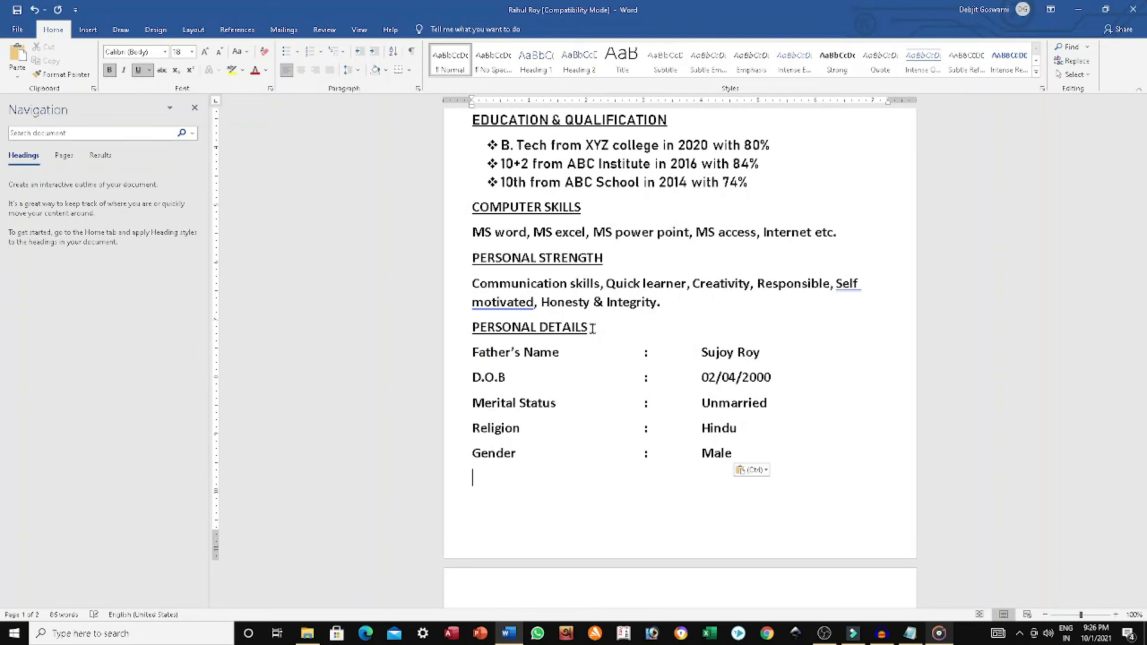
Add the underlined heading DECLARATION on a new line below the Gender row of the personal details
left_click(728, 452)
key("Return")
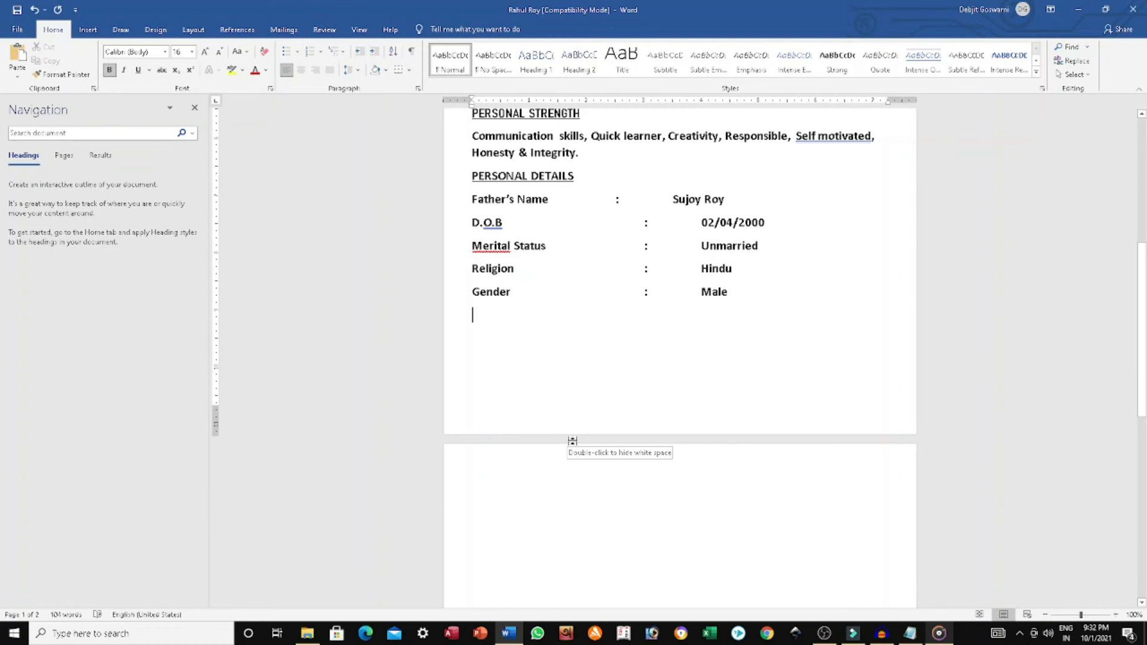
type("de")
type("DECLA")
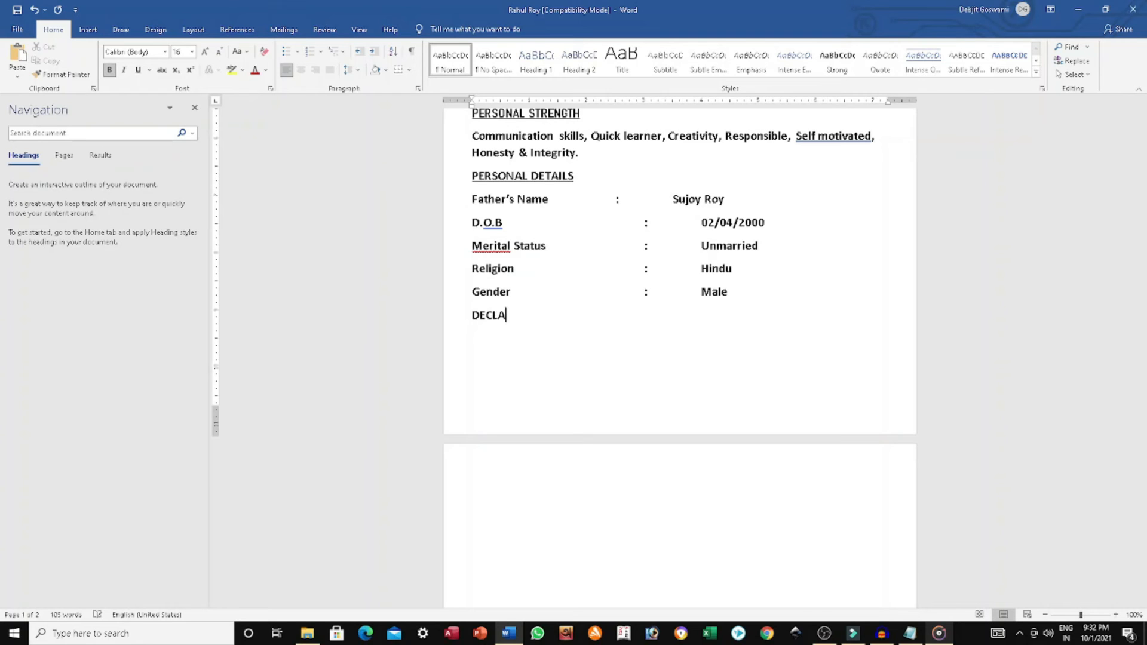
type("RATION")
left_click_drag(538, 317, 470, 322)
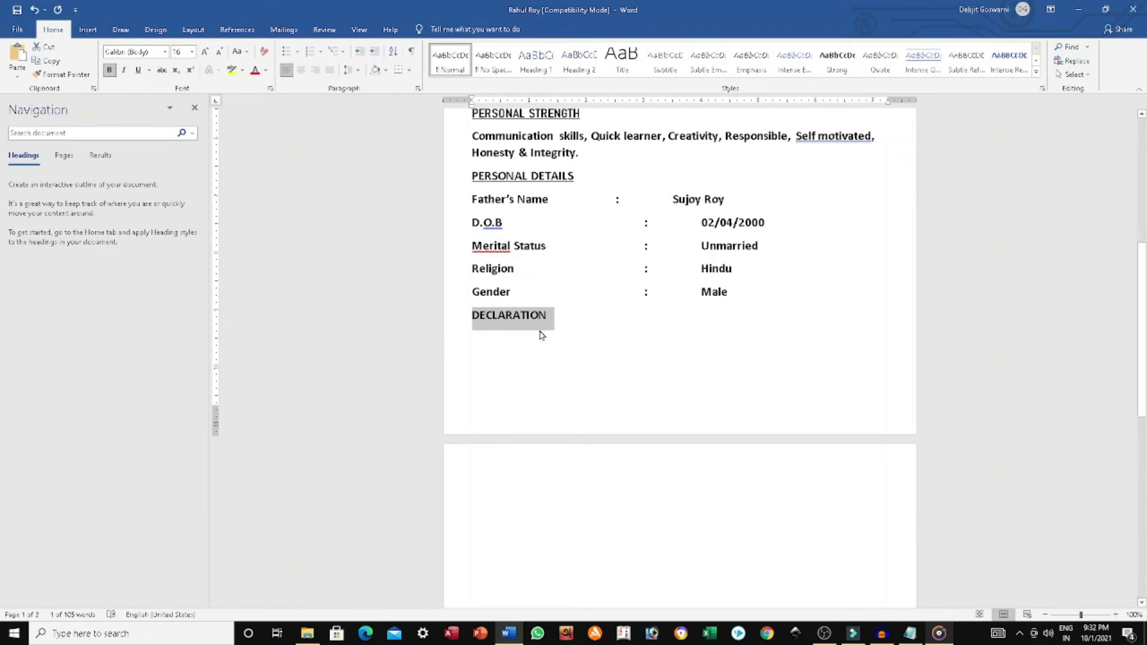
left_click(138, 70)
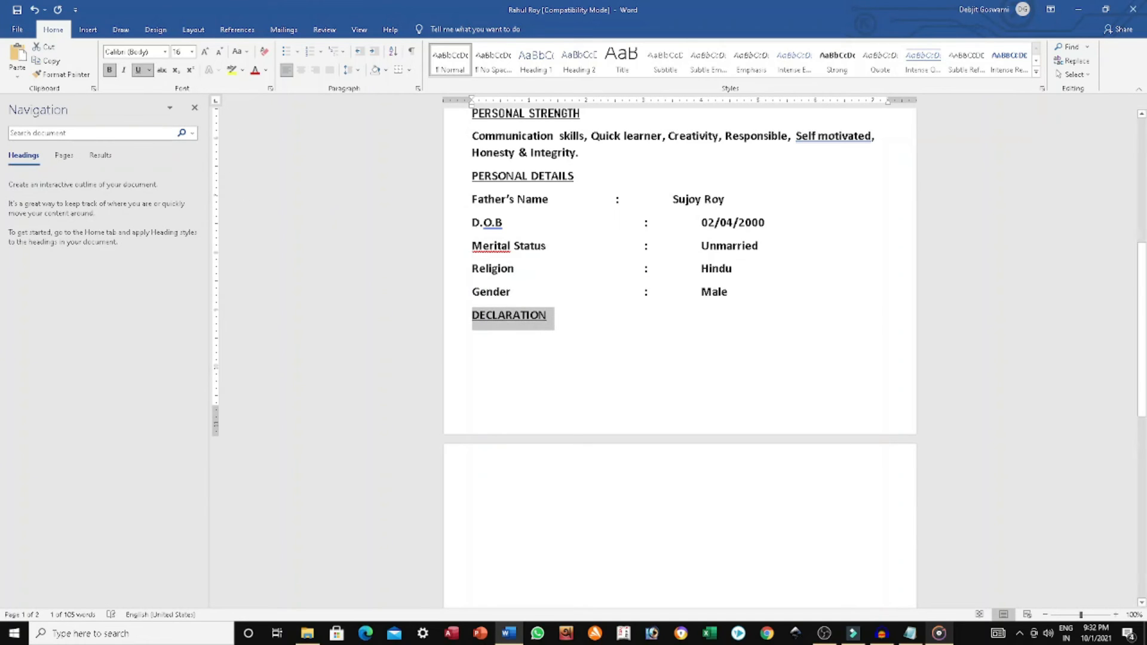
left_click(557, 315)
Write "I hereby declare that the details and information given above are complete & true to the based of my knowledge." beneath the DECLARATION heading
key("Return")
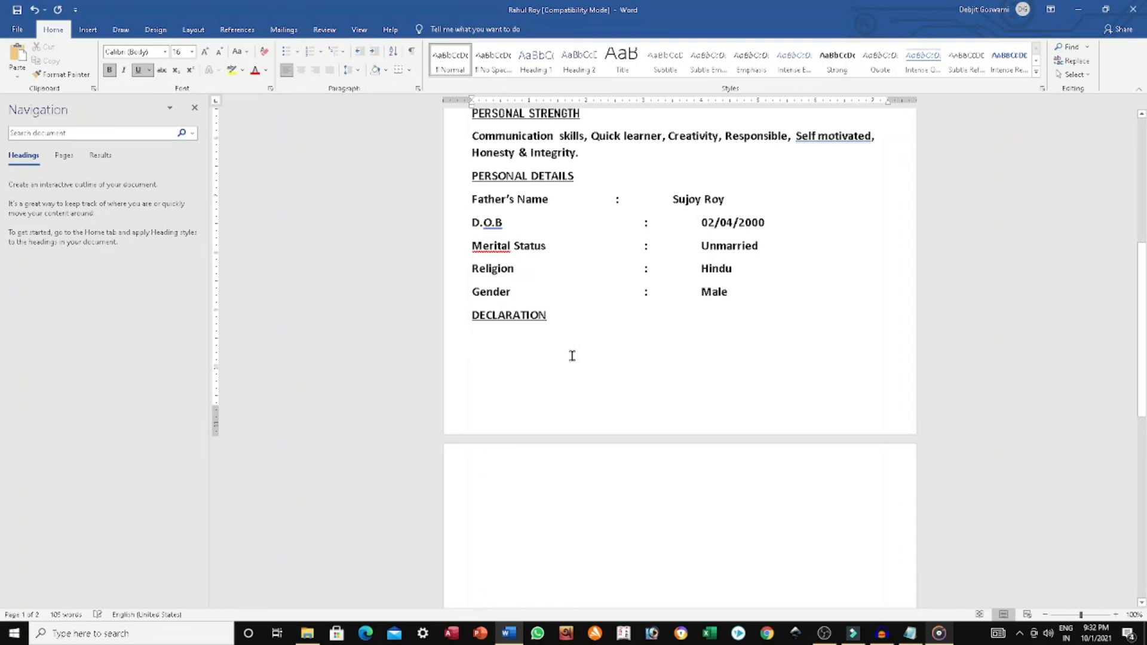
type("I hereby declare that the details and information given above are complete & true to the based of my knowledge.")
key("Return")
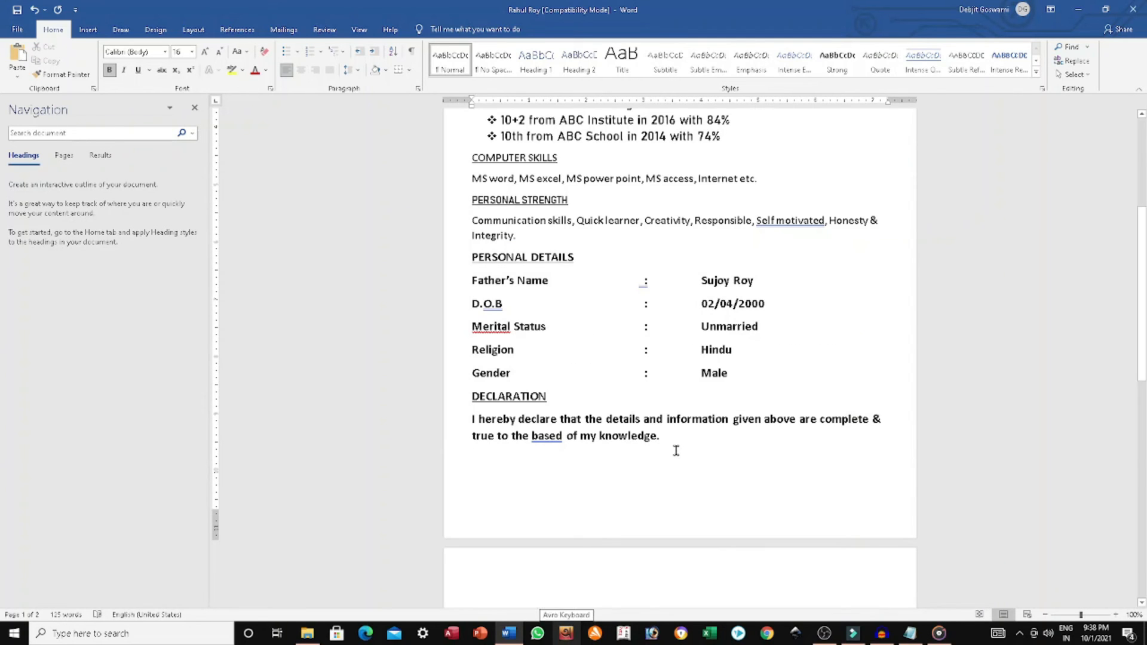
Add DATE: and PLACE: lines below the declaration, with the applicant's name in parentheses at the right end of the PLACE line
type("DATE: PLACE:\t(Rahul Roy)")
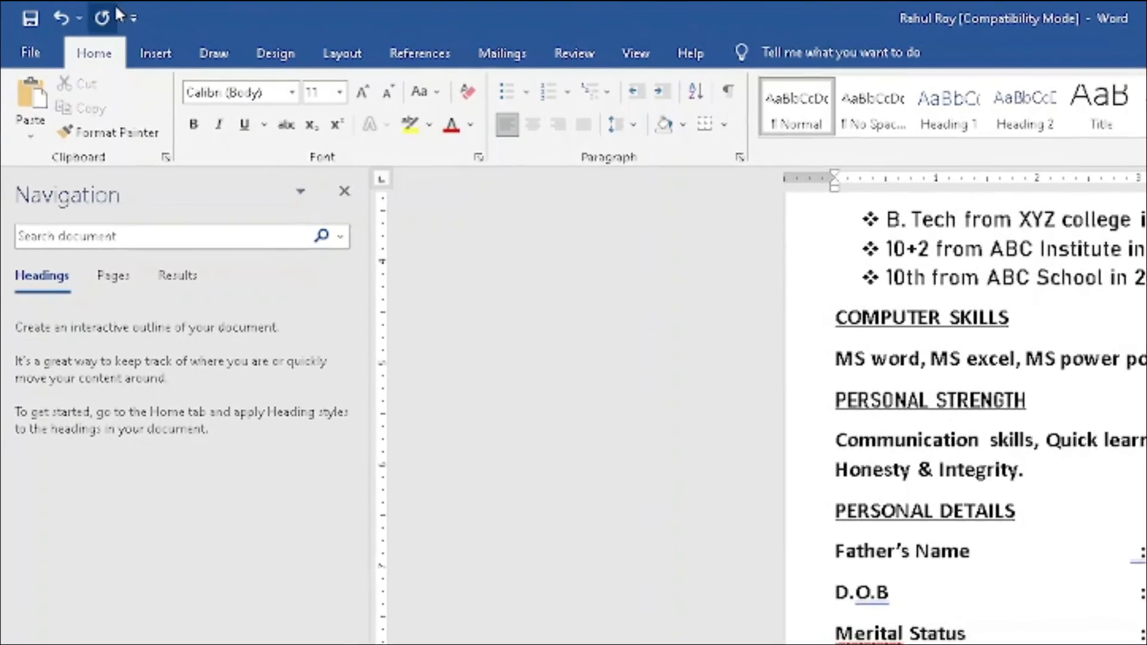
Insert the picture important-person_318-10744 from the Downloads folder and place it to the right of the name, above the divider line
left_click(156, 54)
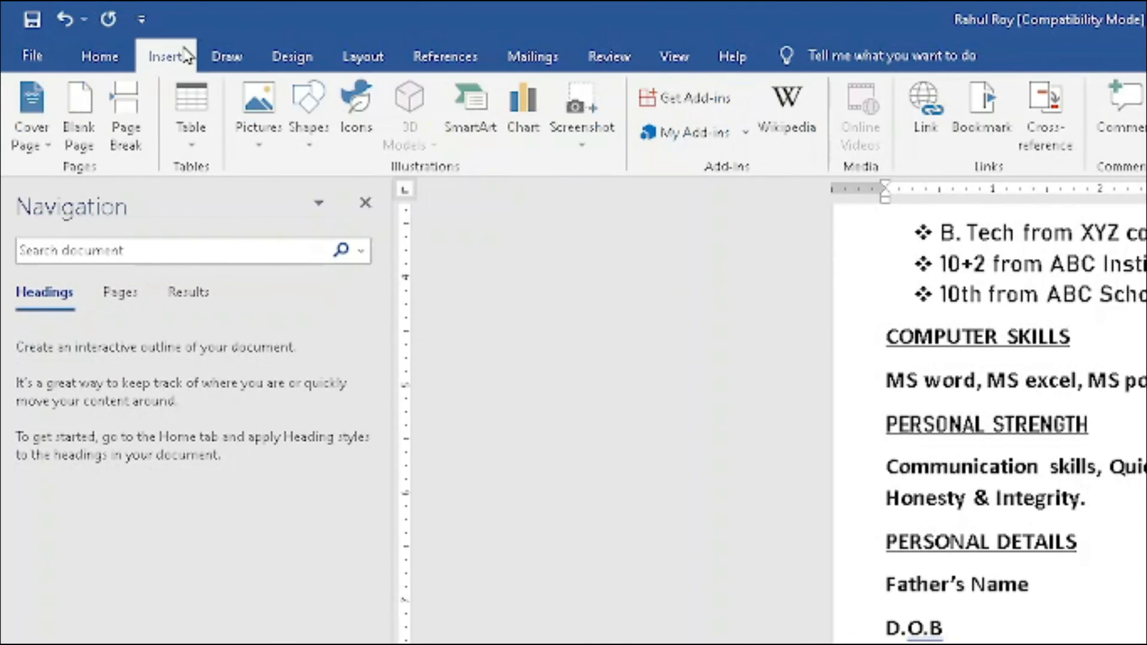
left_click(260, 119)
left_click(247, 196)
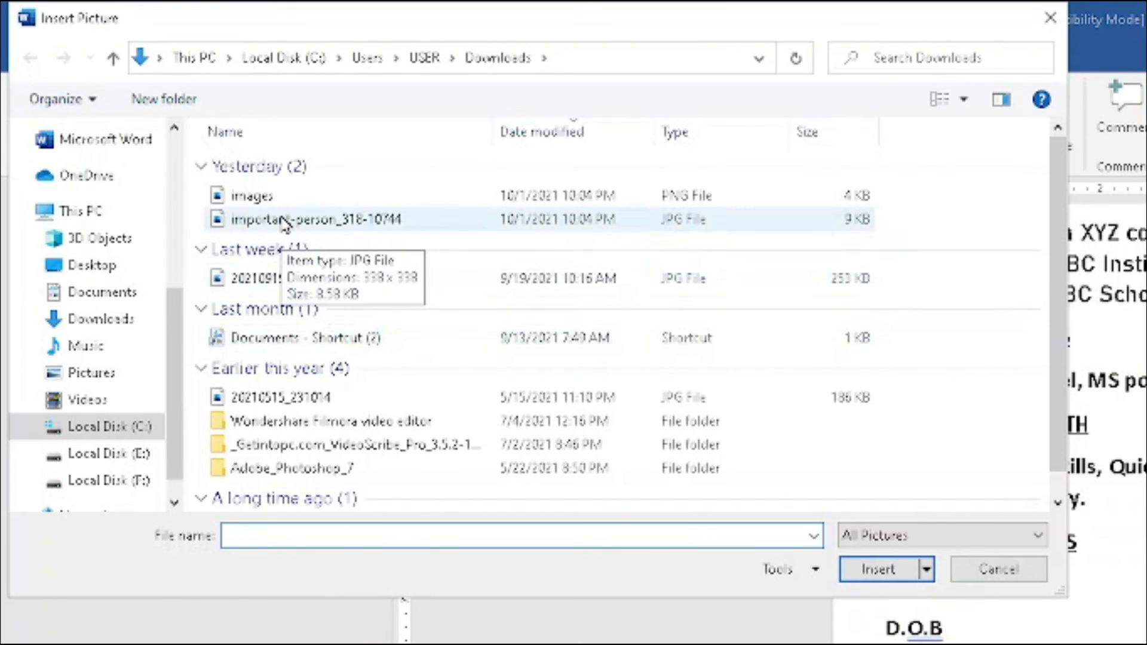
double_click(283, 221)
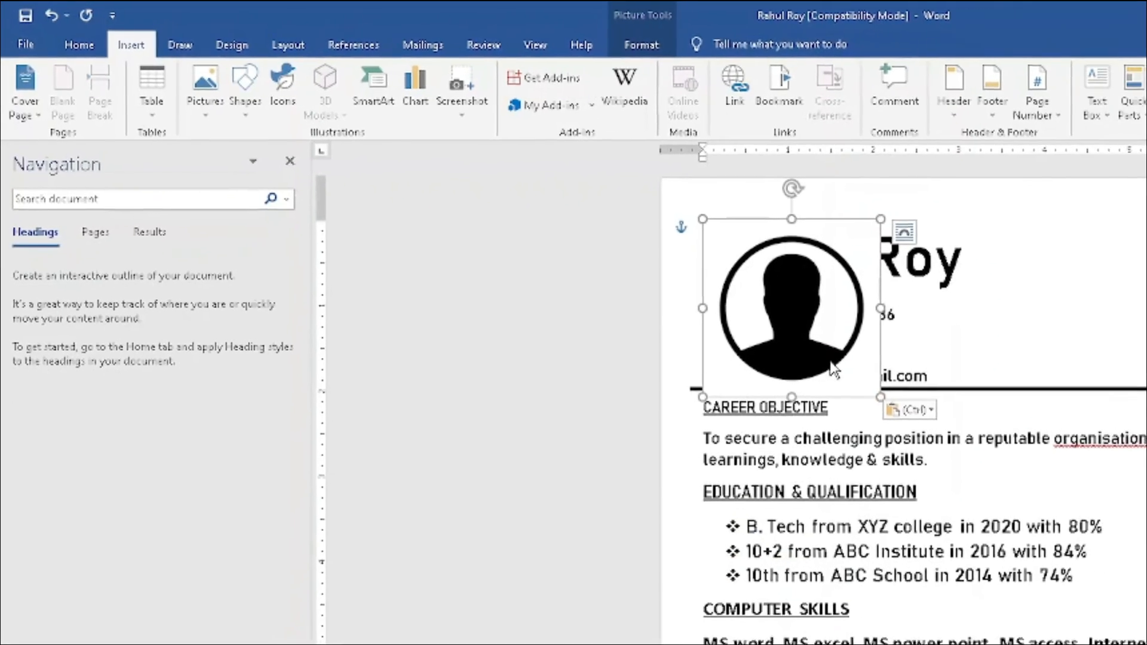
left_click_drag(728, 302, 1094, 279)
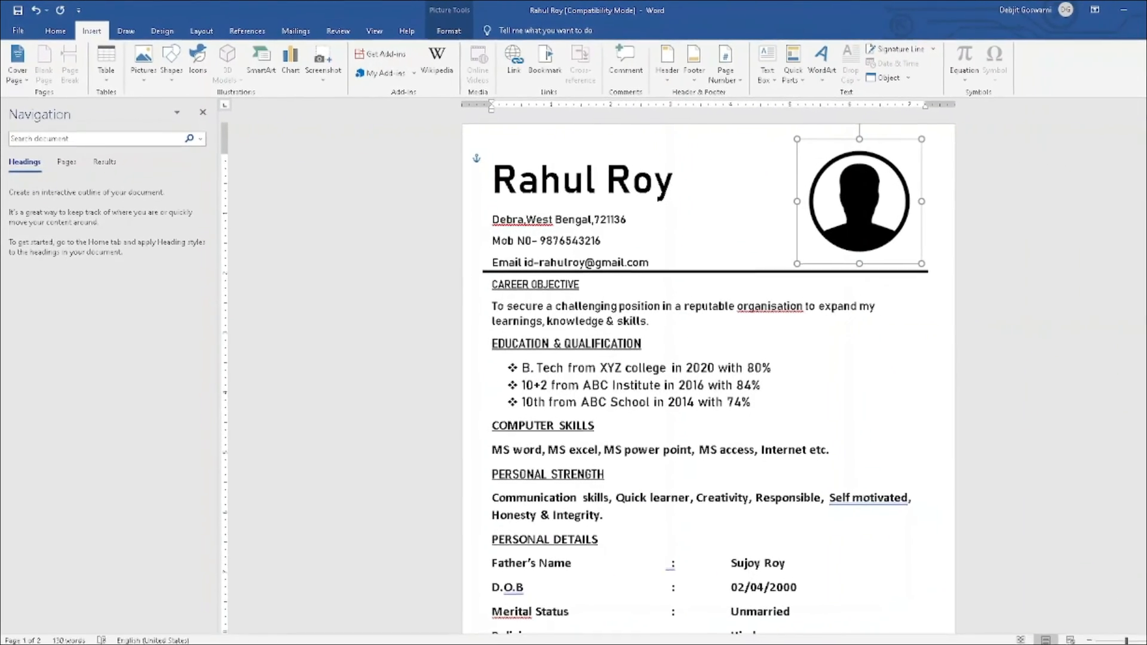
left_click(843, 443)
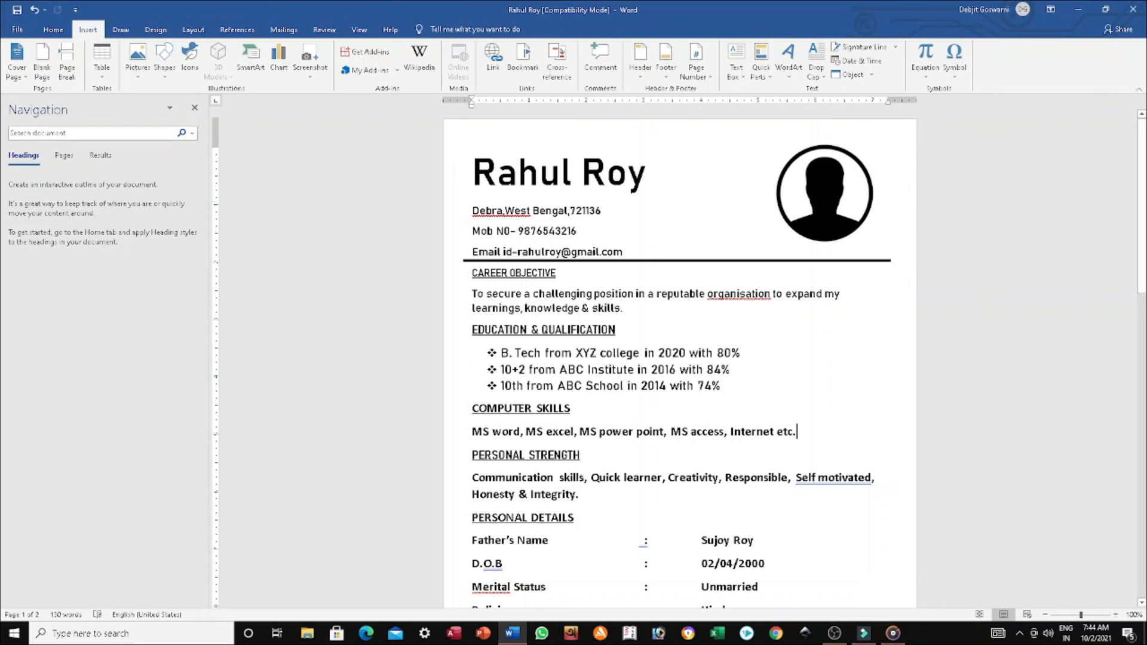
Insert a space after the first comma in the address line beneath the name
scroll(842, 454, "down", 4)
scroll(842, 454, "up", 4)
left_click(509, 210)
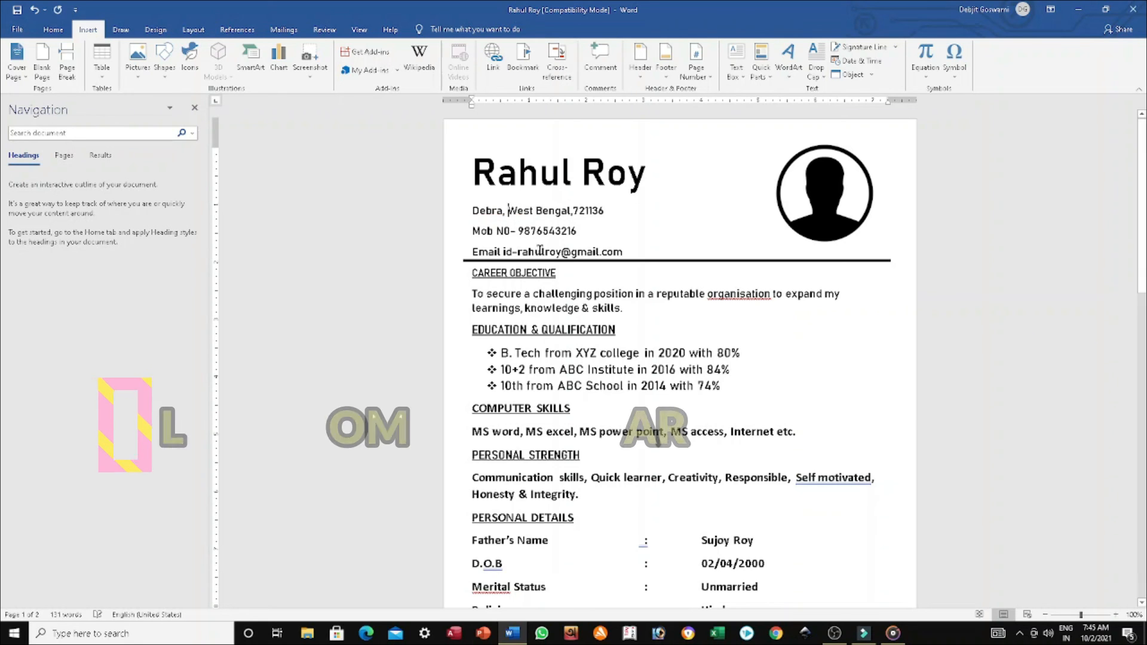
scroll(639, 266, "down", 4)
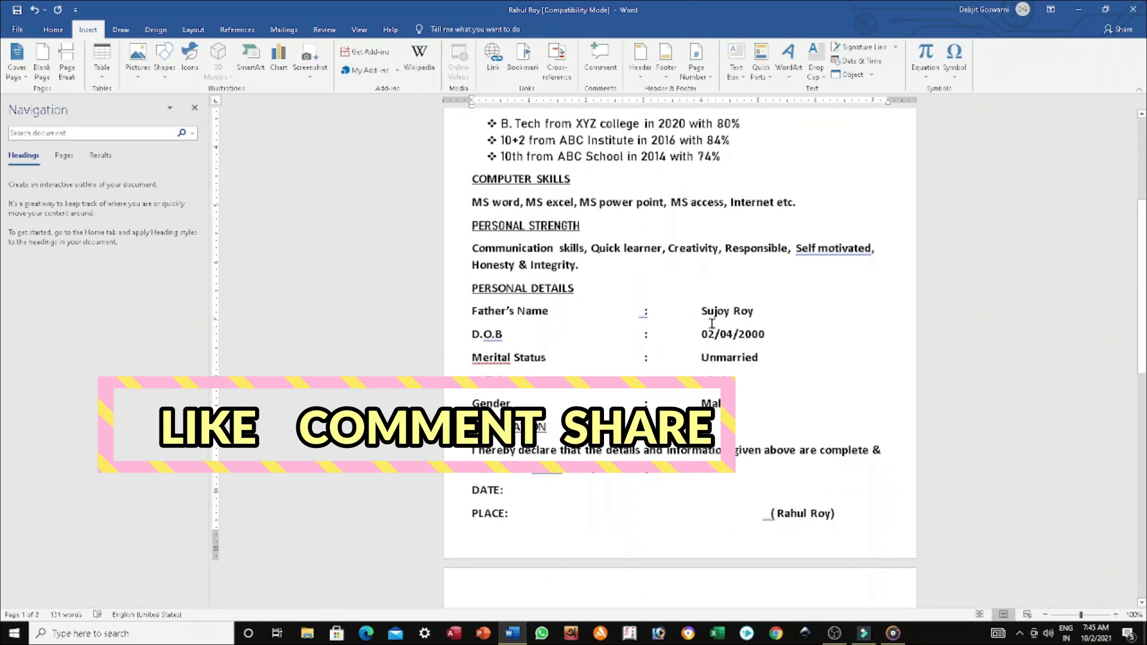
left_click(840, 523)
scroll(734, 363, "up", 4)
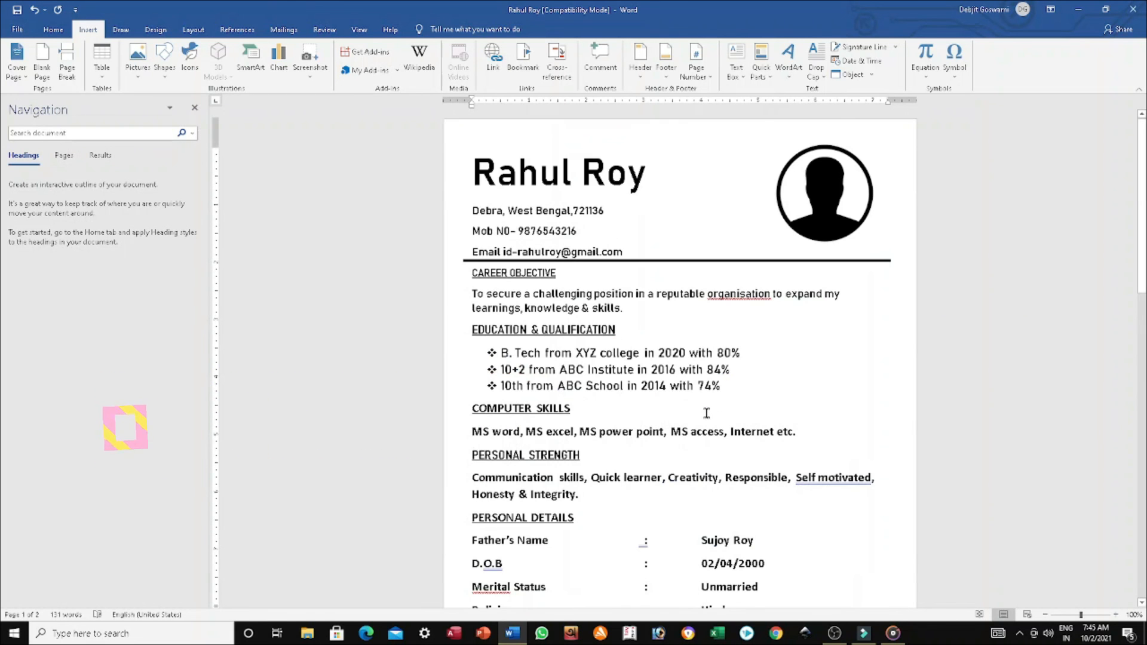